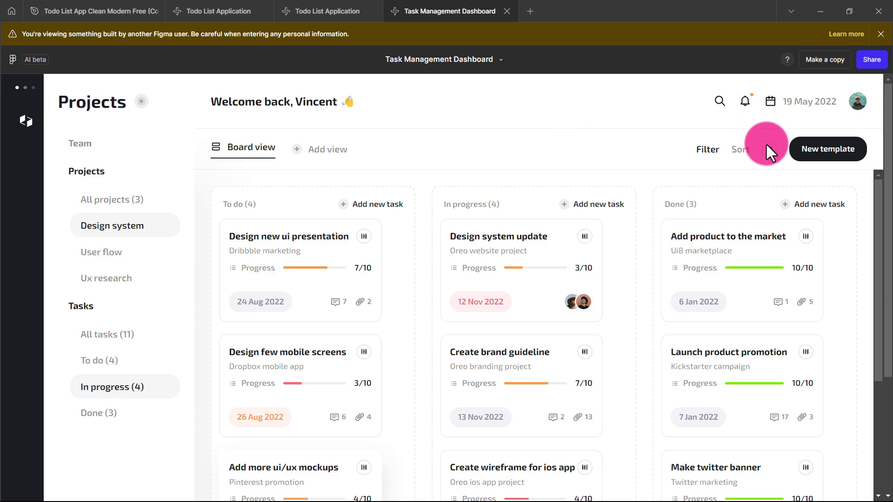
Try the Create New Template form with category UX Research, close it, and switch to Todo List Application.
click(821, 149)
click(423, 270)
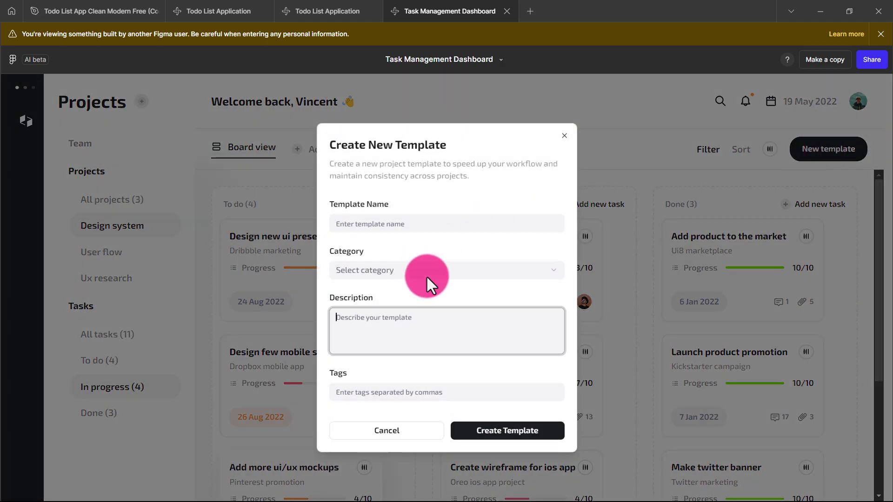
click(454, 322)
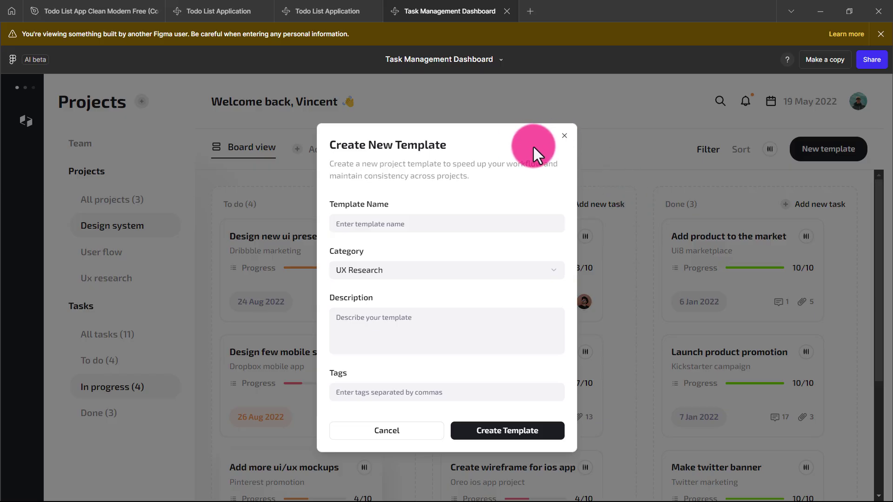
click(565, 136)
click(305, 4)
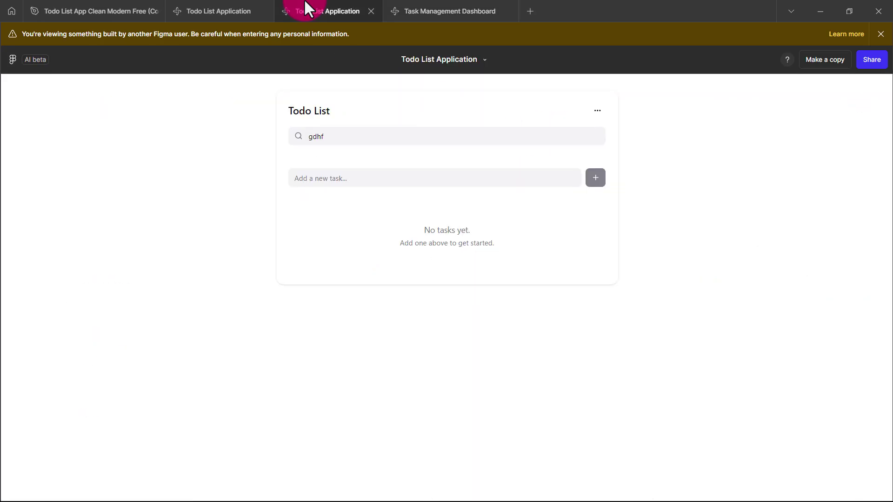
Check the list's sorting options, then search the tasks for 'dghf'.
click(597, 112)
click(367, 146)
click(378, 136)
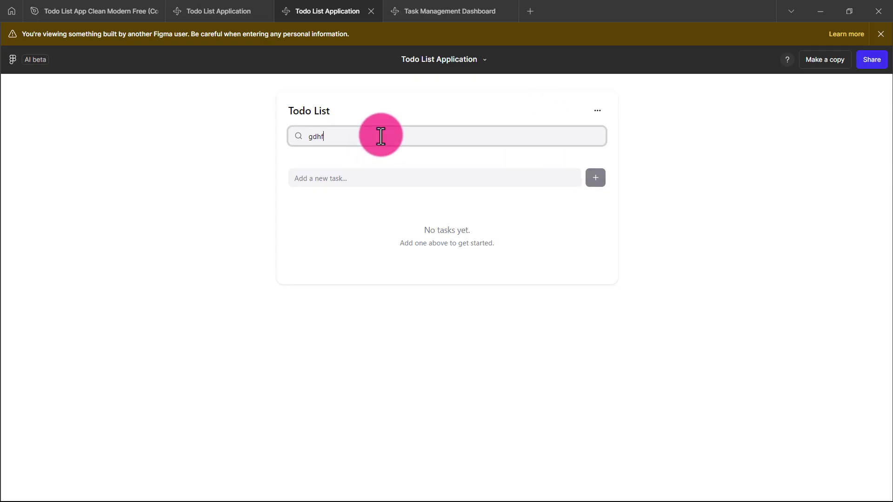
text(dghf)
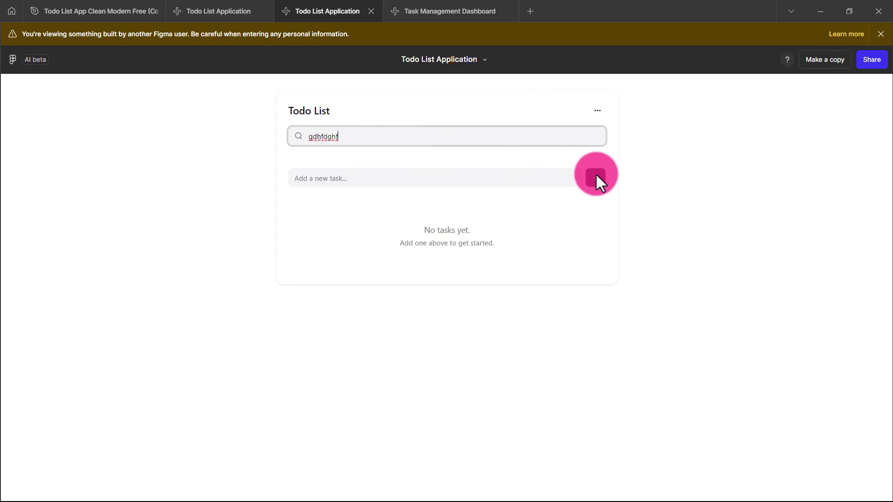
Add a test task 'dgtjg' and date it July 4th, 2025.
click(508, 178)
text(dgtjg)
click(597, 178)
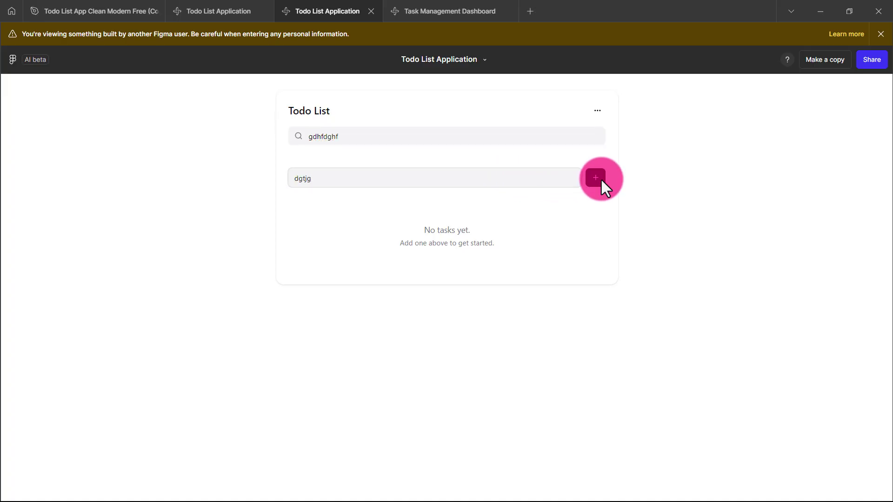
click(451, 278)
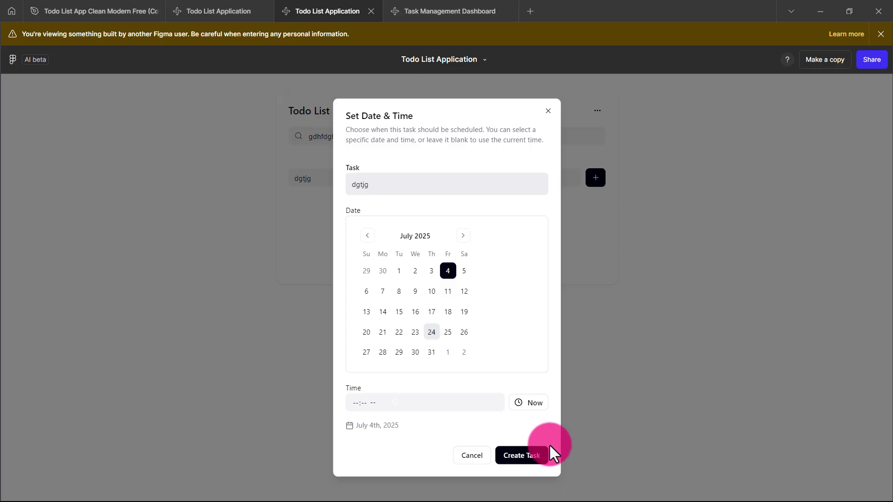
Look over the Todo List design file, then show the first Todo List Application project's code.
click(125, 8)
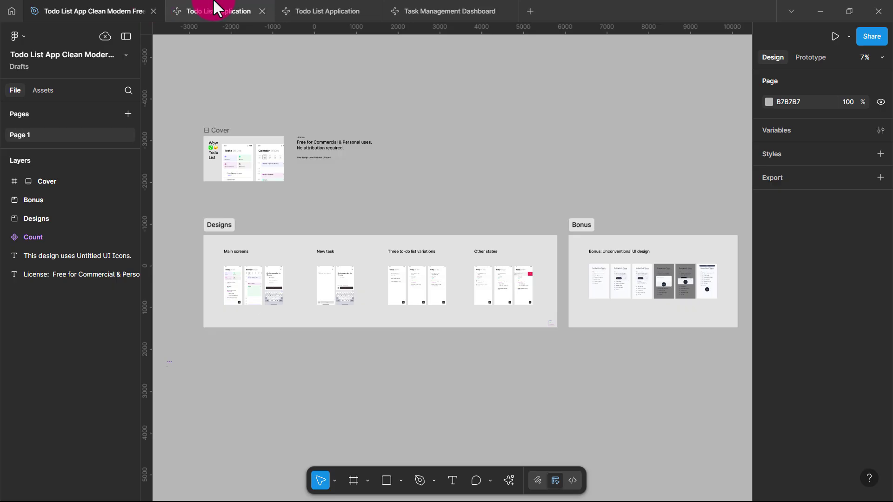
click(214, 8)
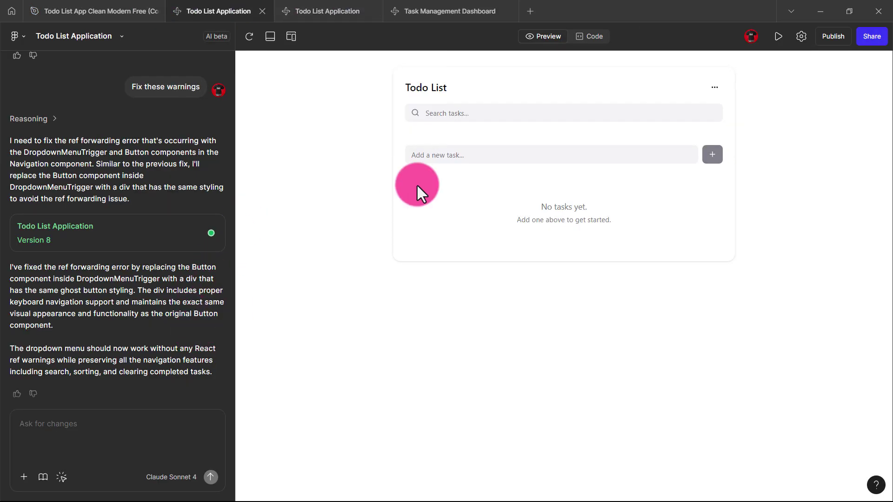
click(591, 39)
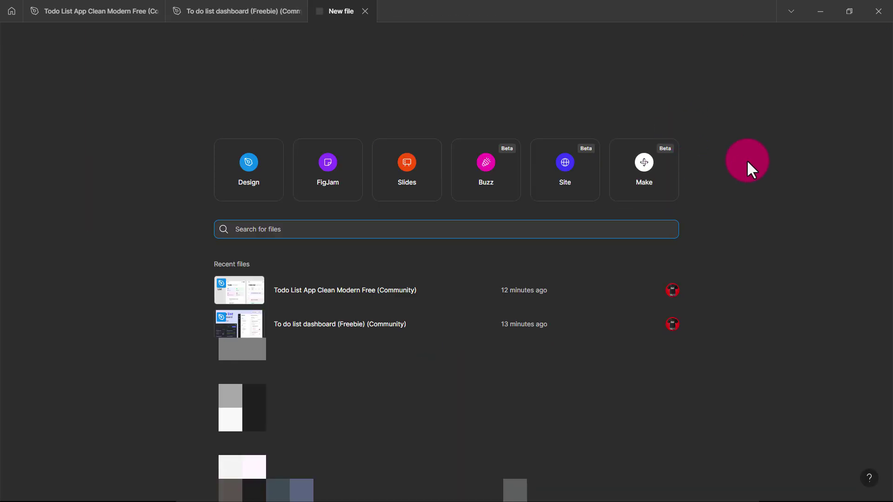
Create a new Figma Make file from the start page.
click(655, 168)
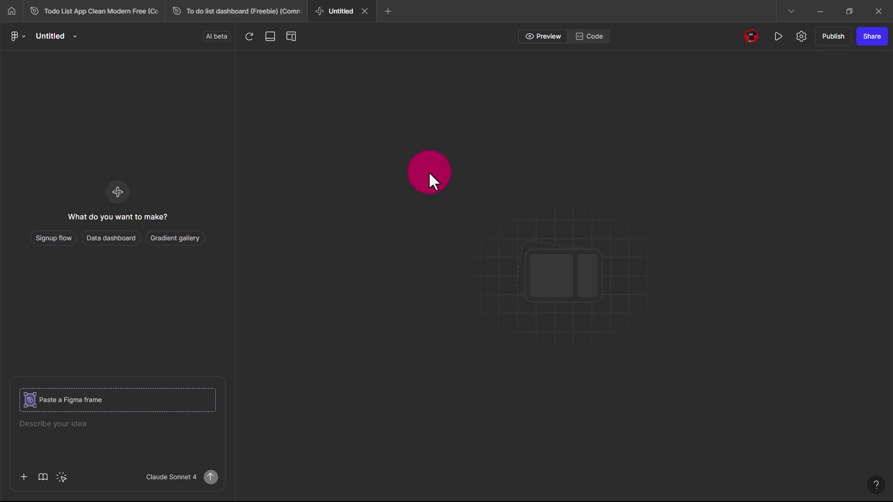
Paste the prepared clean, responsive to-do app prompt and send it to generate Version 1.
click(119, 426)
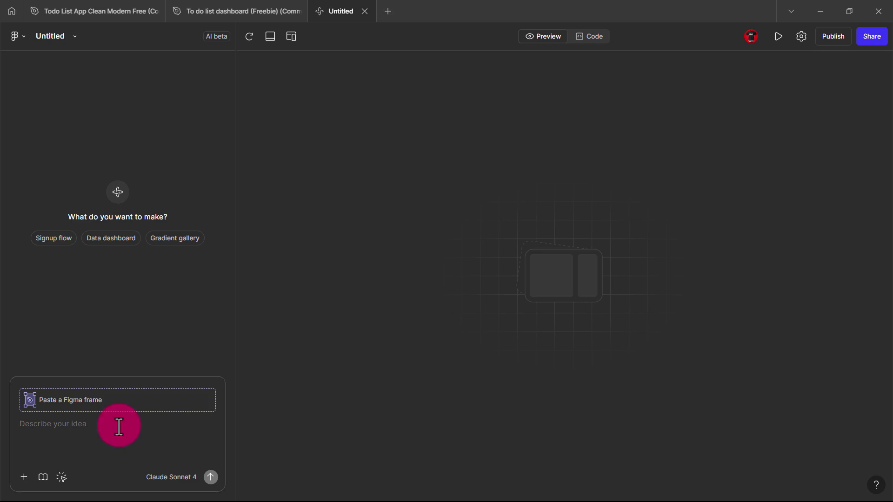
text(Create a functional to-do list app where users can add tasks via an input field, Task List Display, and delete tasks with a button. Make it clean like Notion and responsive for mobile and desktop)
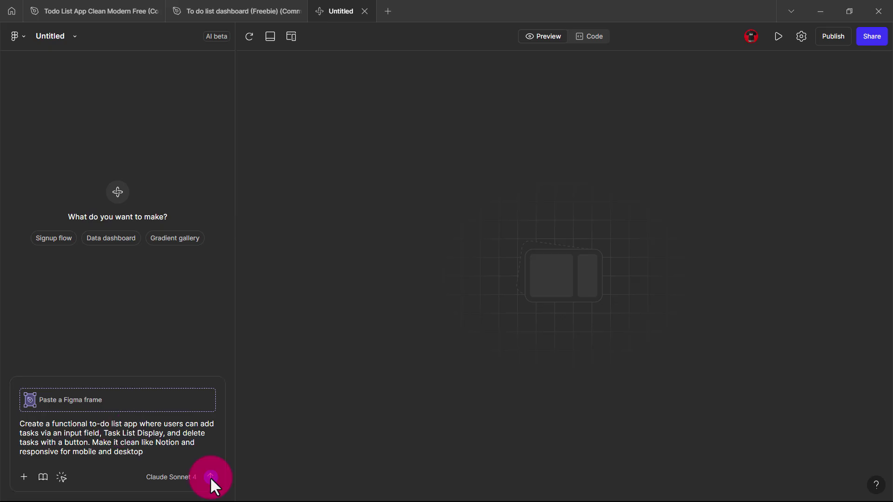
click(210, 476)
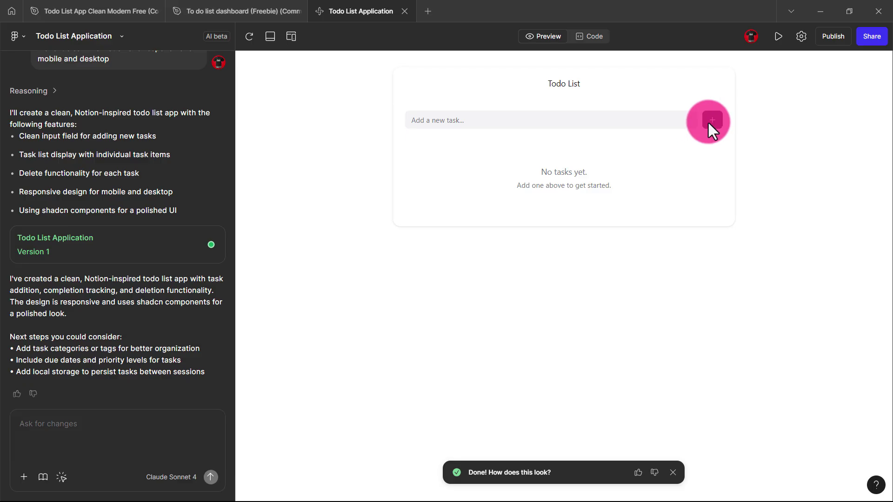
Add the task 'Check on my cats' to the to-do list.
click(501, 120)
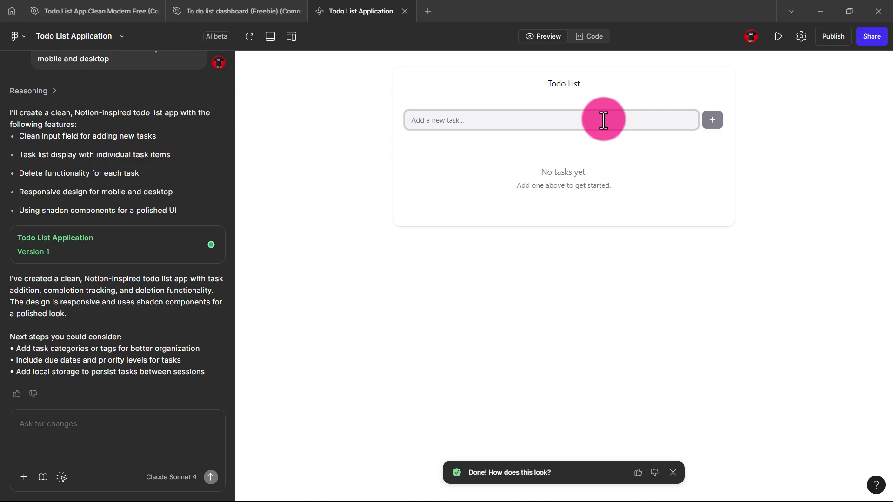
text(Check)
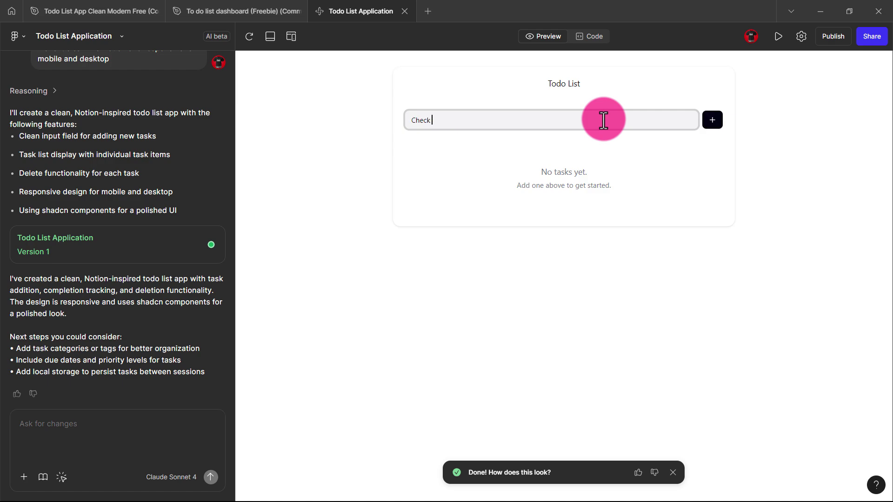
text( on my cats)
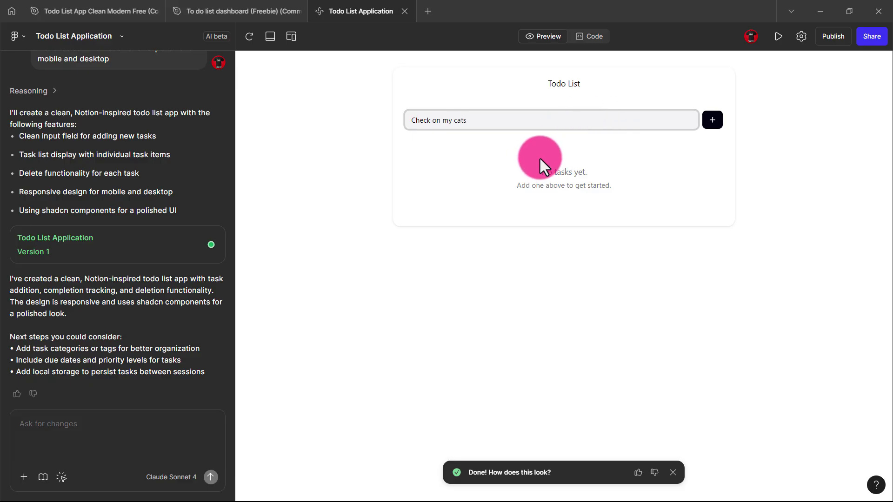
click(714, 120)
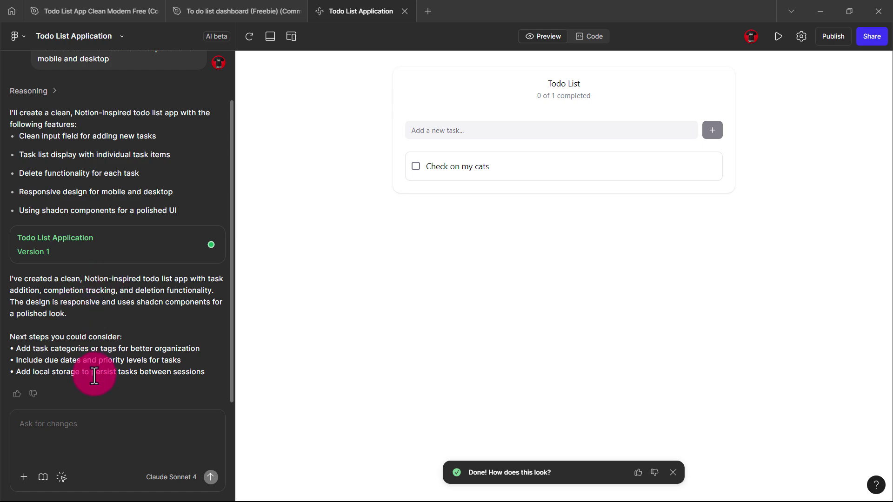
Request 'Add date and time when adding a list', then review the code and preview.
click(72, 436)
text(Add date )
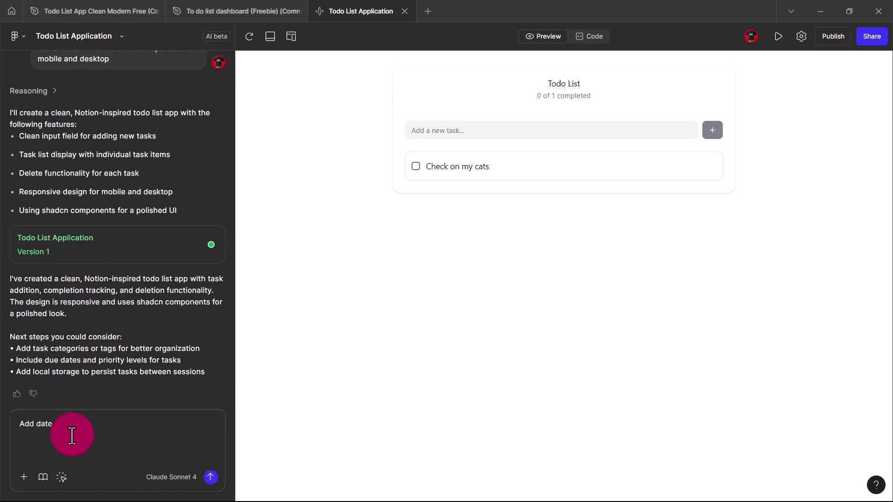
text(and time when)
text(adding a list)
key(Return)
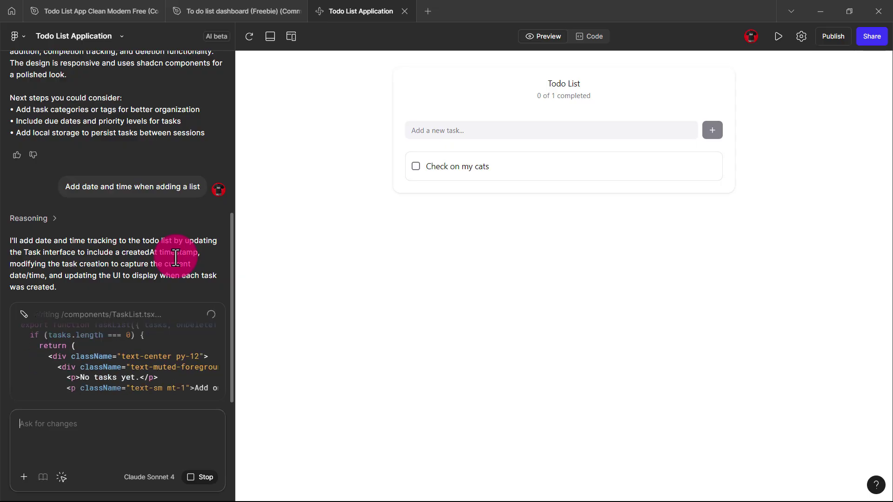
click(592, 40)
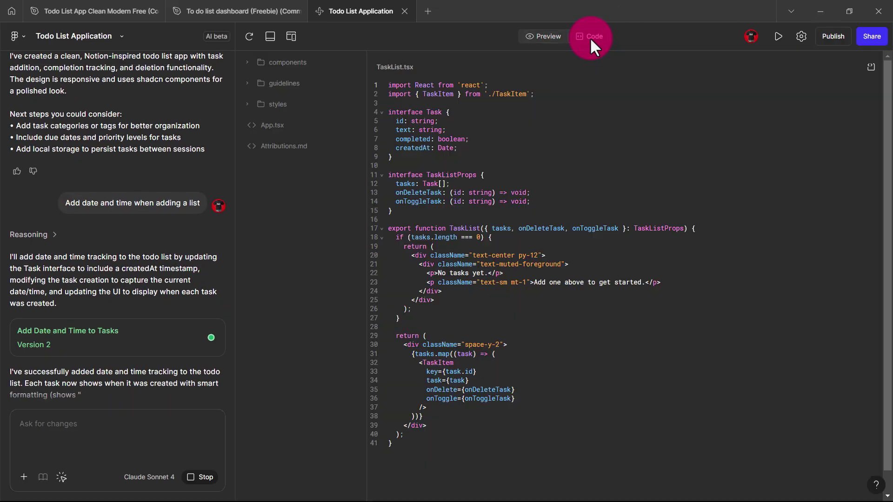
click(548, 38)
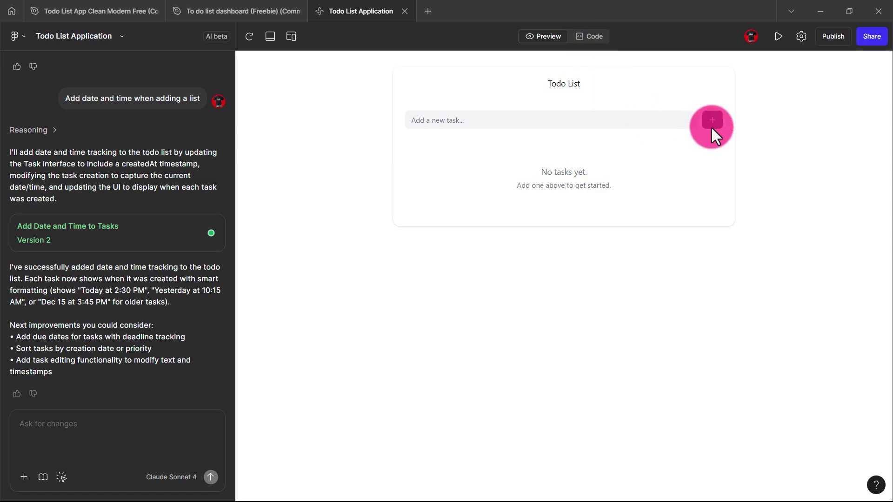
Add 'Check on my cats', then tick and untick its checkbox to test completion.
click(450, 119)
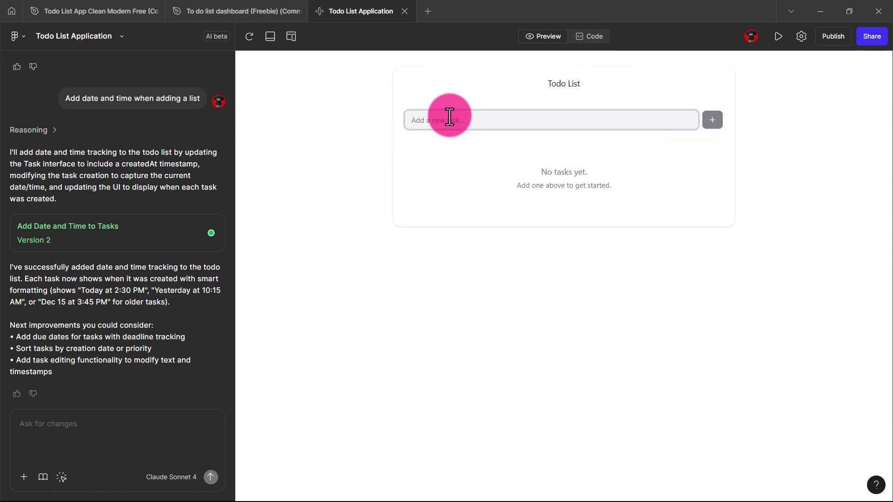
text(Check on my cats)
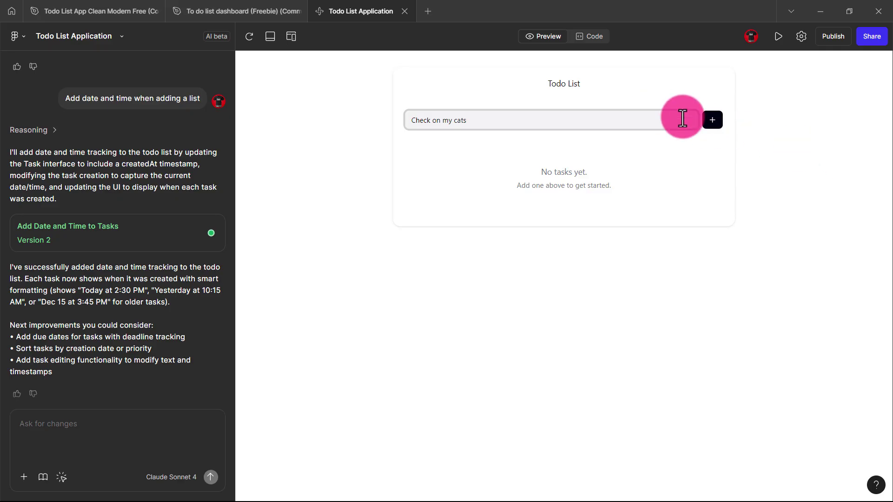
click(712, 120)
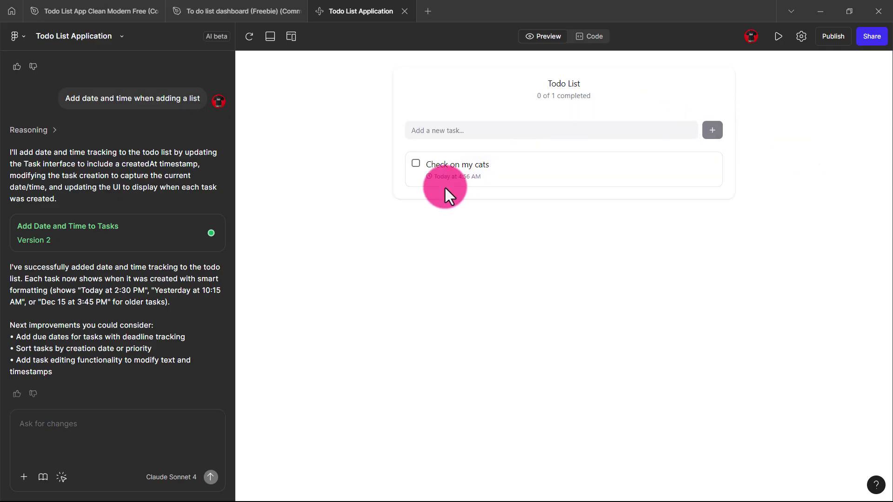
click(416, 163)
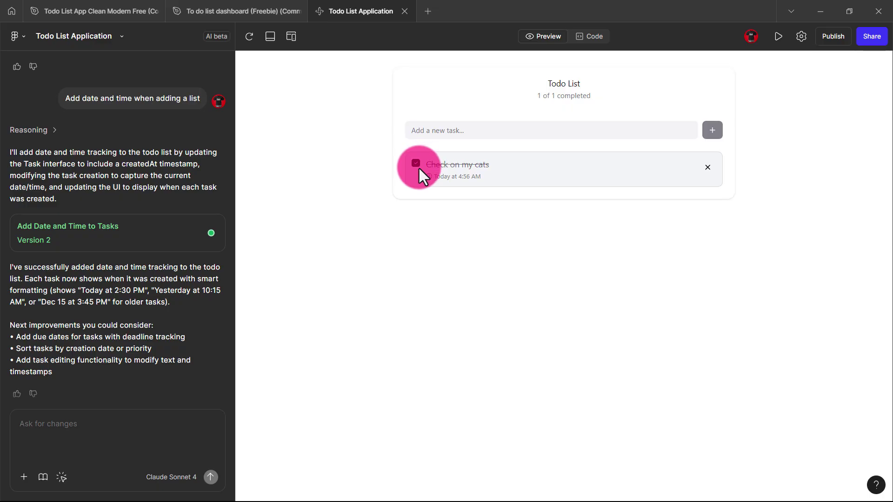
click(416, 163)
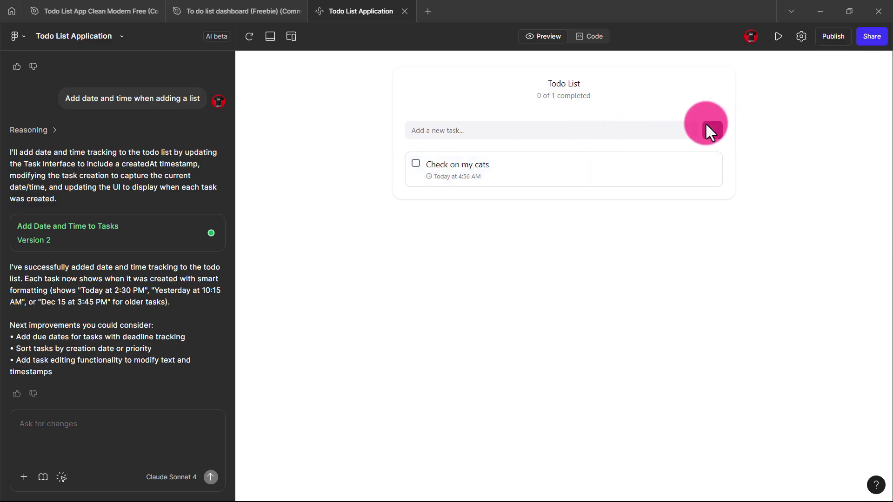
click(556, 131)
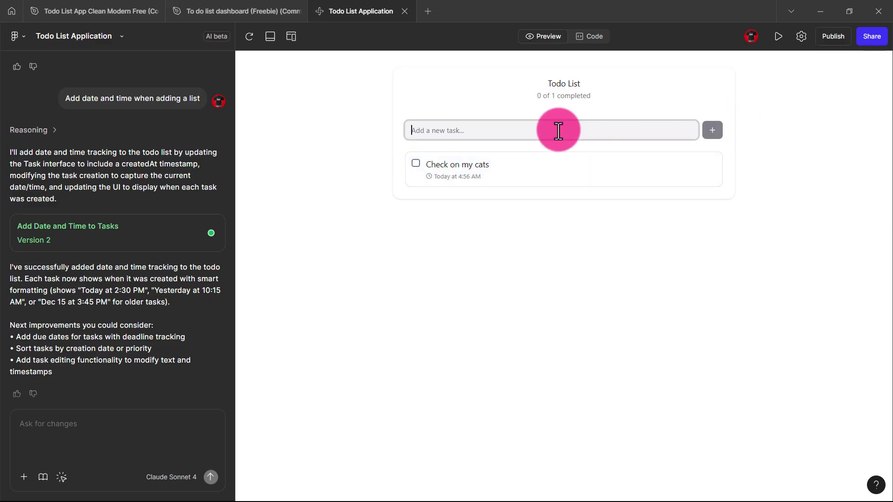
Request 'Allow user set time and date', watch the code change, and return to Preview.
click(86, 434)
text(Allow user set time and date)
click(210, 477)
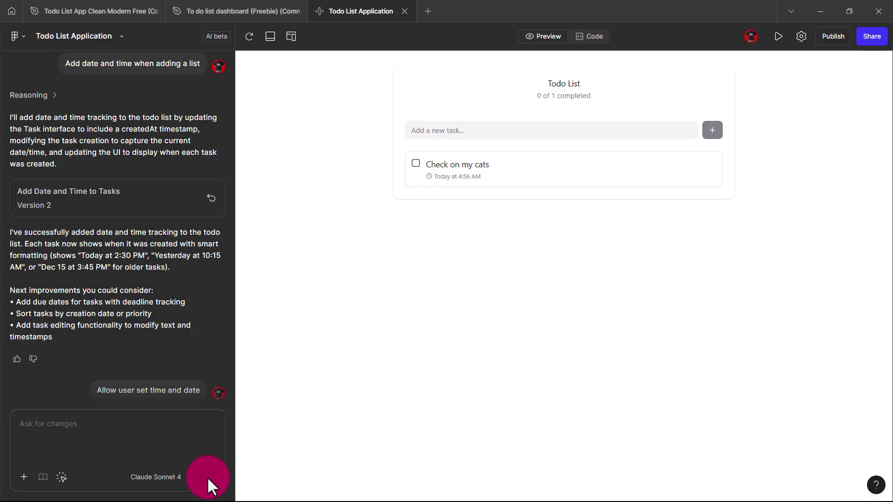
click(589, 36)
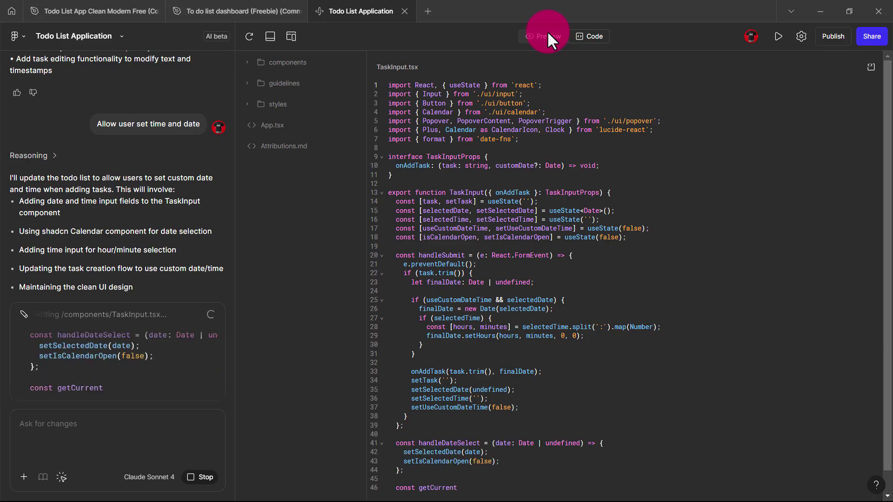
click(530, 40)
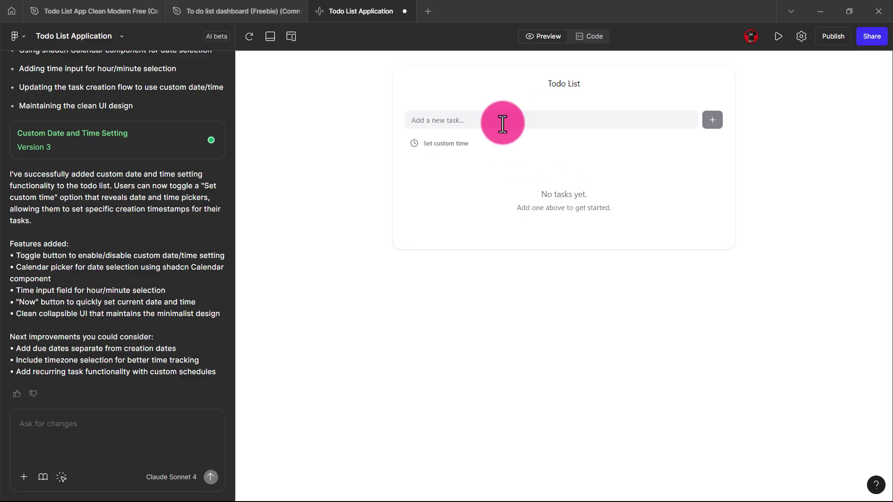
Add a task named 'My' and turn on the Set custom time pickers.
click(474, 115)
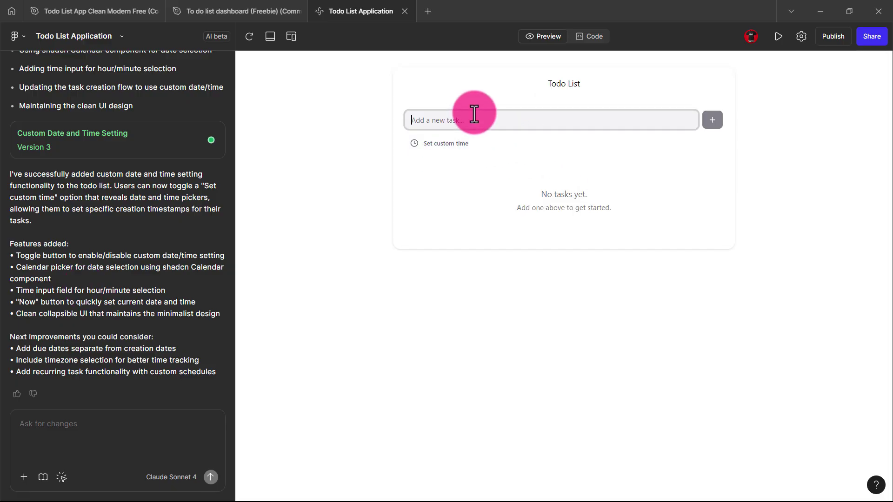
text(My)
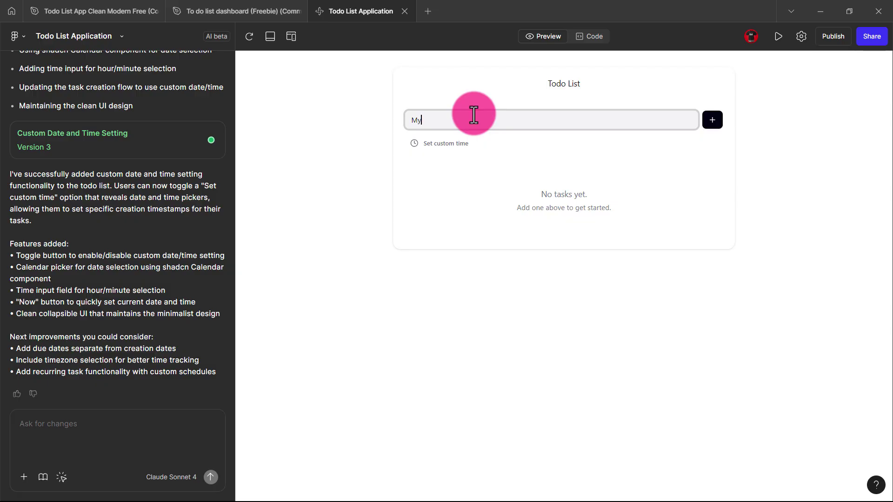
key(Return)
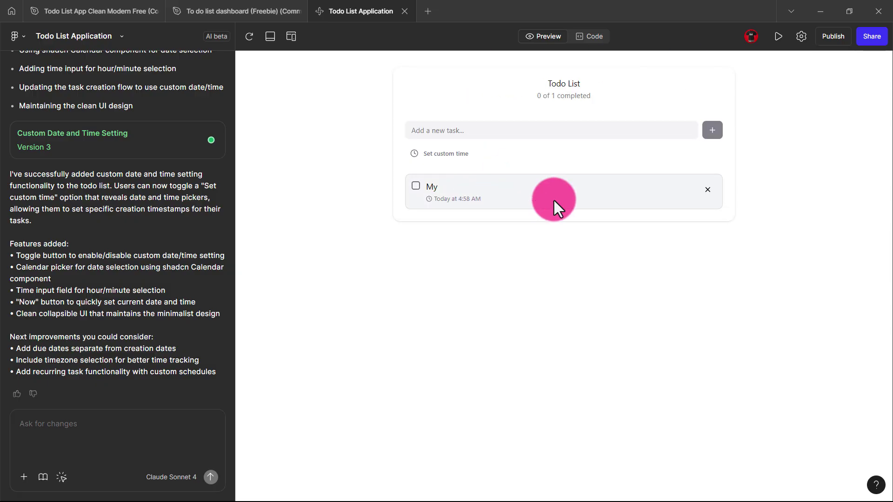
click(445, 153)
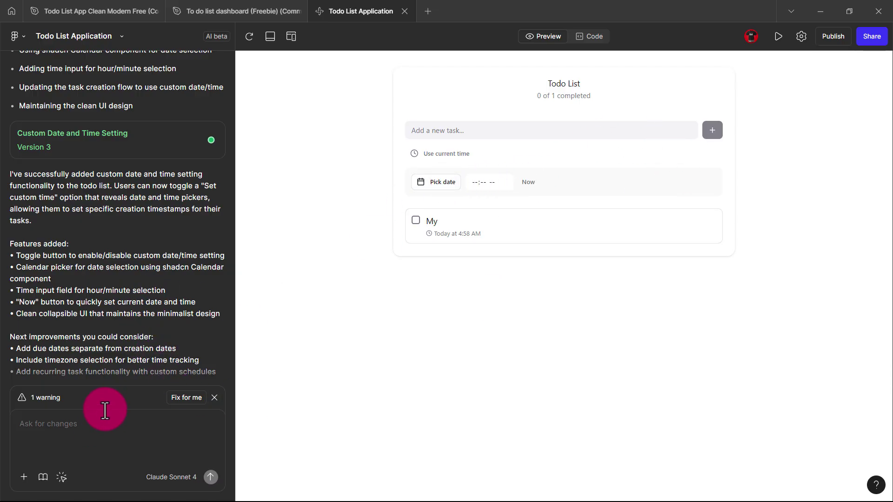
Have the AI fix the ref forwarding warning, producing Version 4 'Fix Ref Forwarding Error'.
click(186, 397)
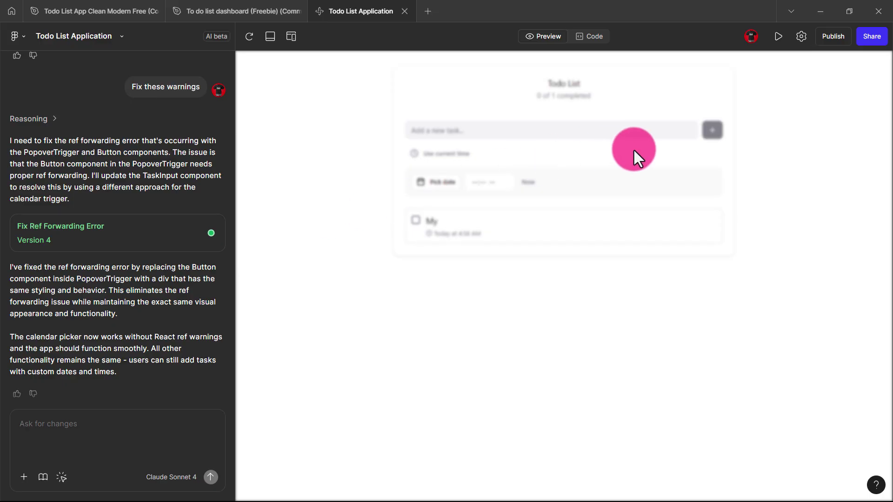
Add a 'my cat' task to the to-do list.
click(582, 120)
text(my cat)
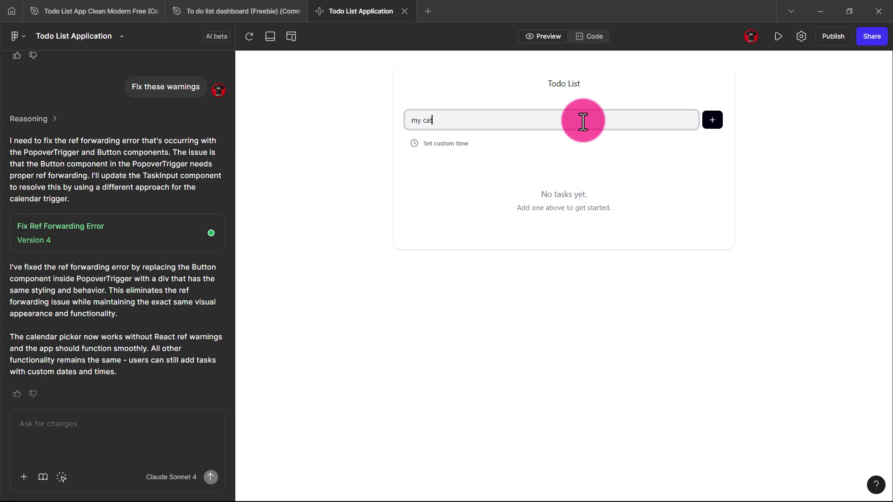
click(714, 124)
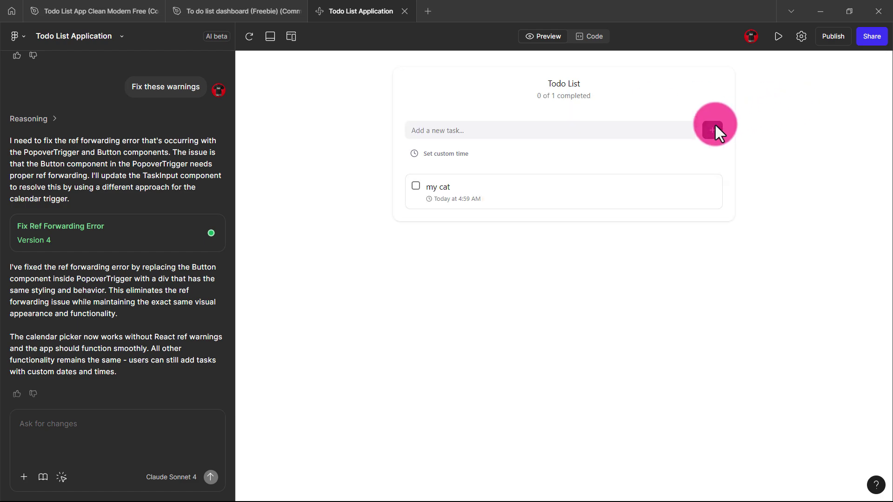
Turn on custom time and set the date and time pickers to Jul 11, 05:57.
click(441, 153)
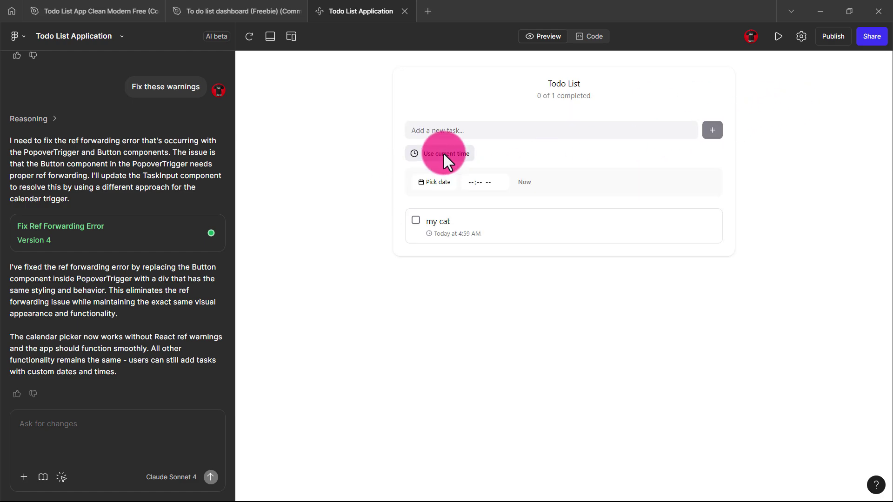
click(431, 182)
click(474, 182)
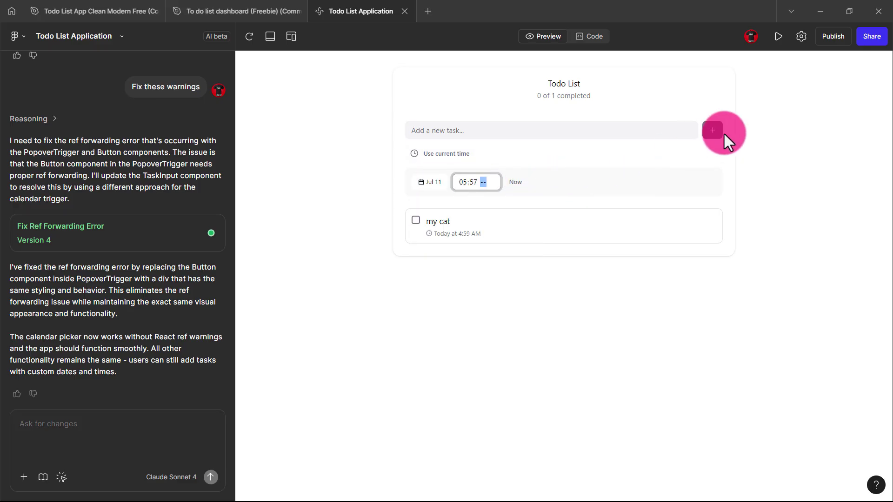
click(72, 434)
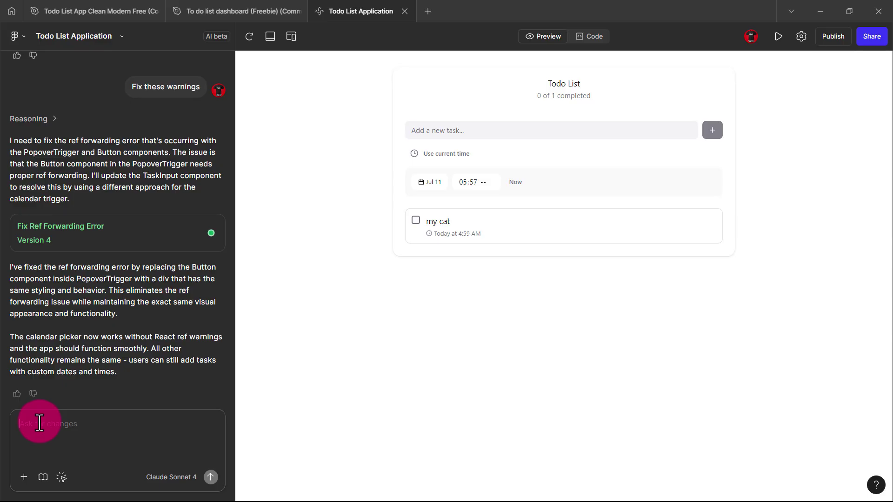
Ask the AI for a flow where clicking + opens a date/time popup before the task is created.
text(H)
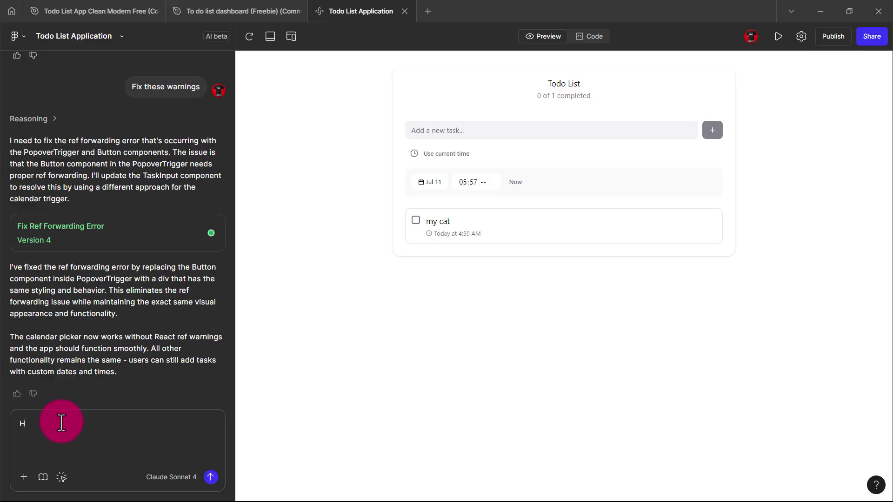
text(ere is the flow, the user add title to task and when he click on the plus button a popup time and date shows. before the todo list is created)
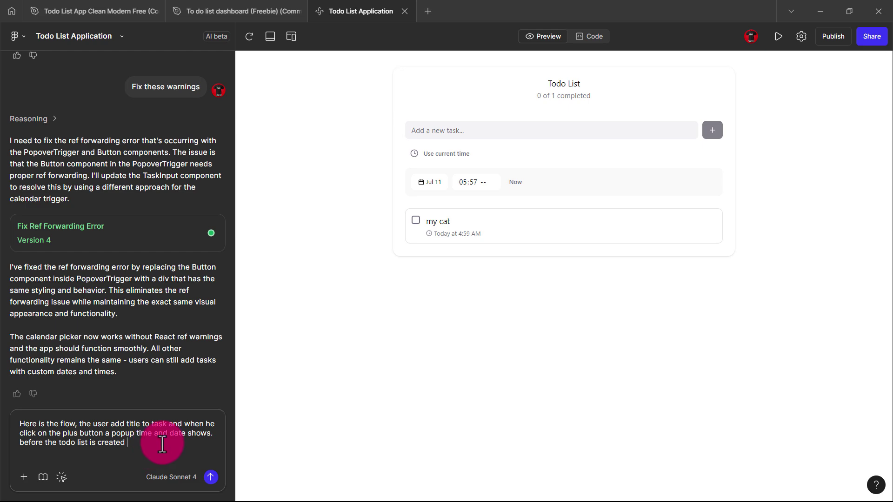
click(211, 475)
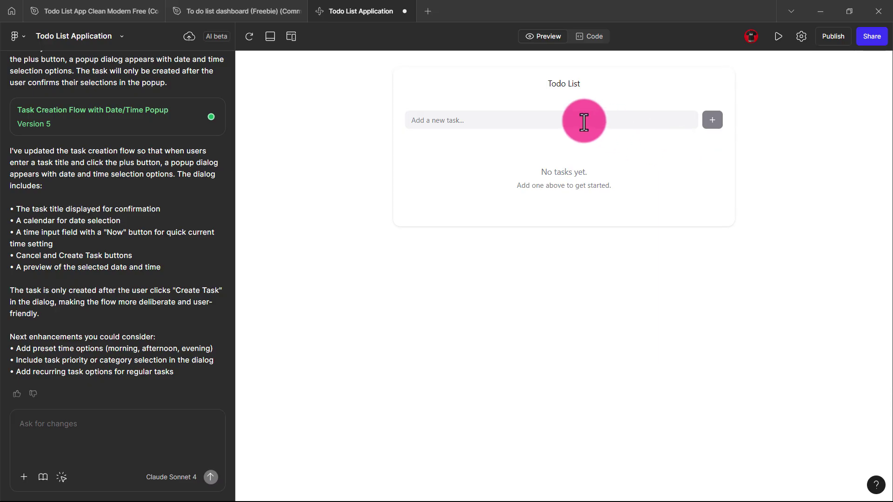
Create a 'My cat' task through the popup, picking July 1 and the current time.
click(547, 125)
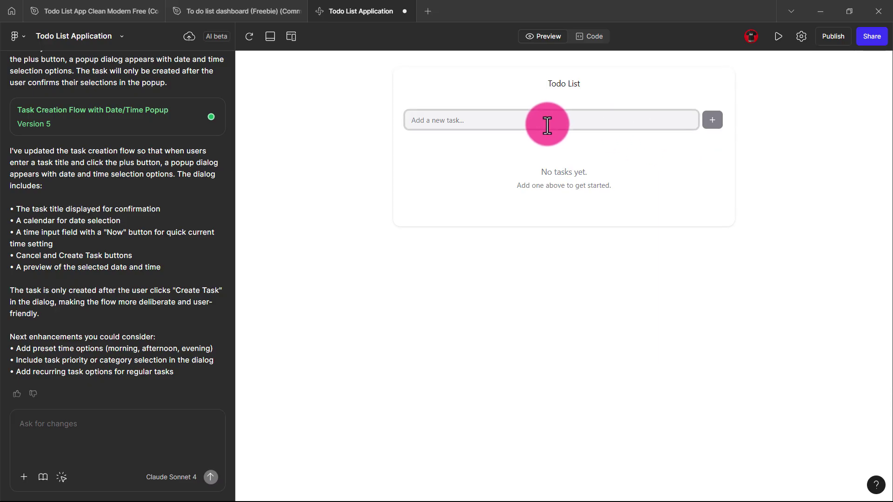
text(My cat)
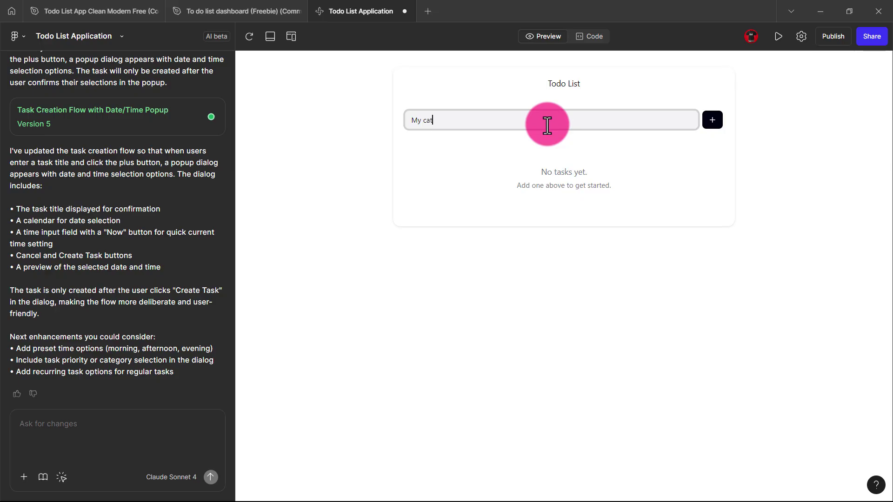
click(713, 119)
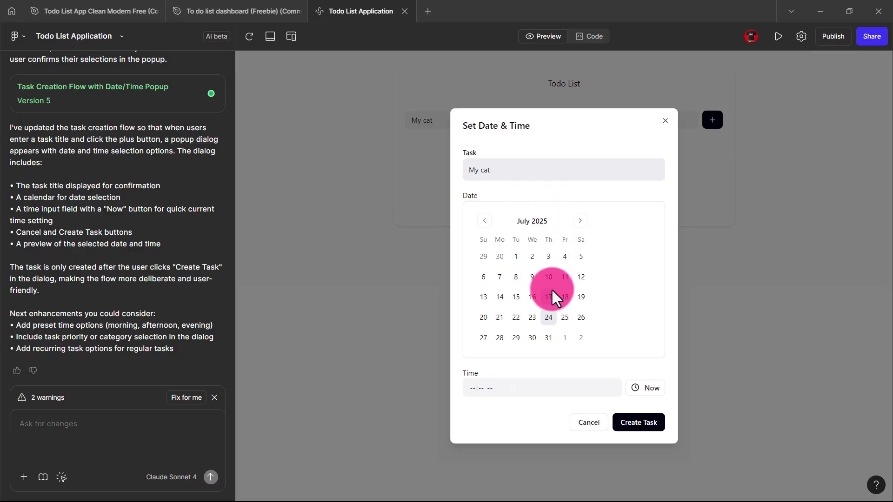
click(516, 253)
click(492, 379)
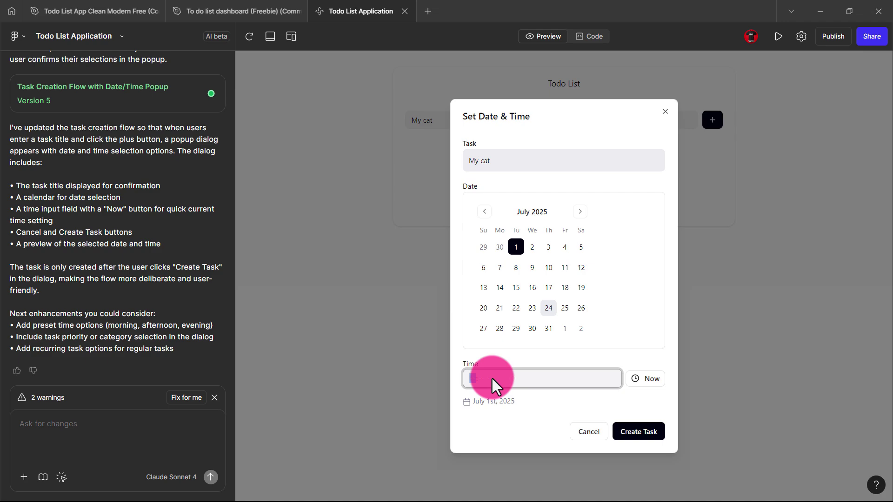
click(646, 377)
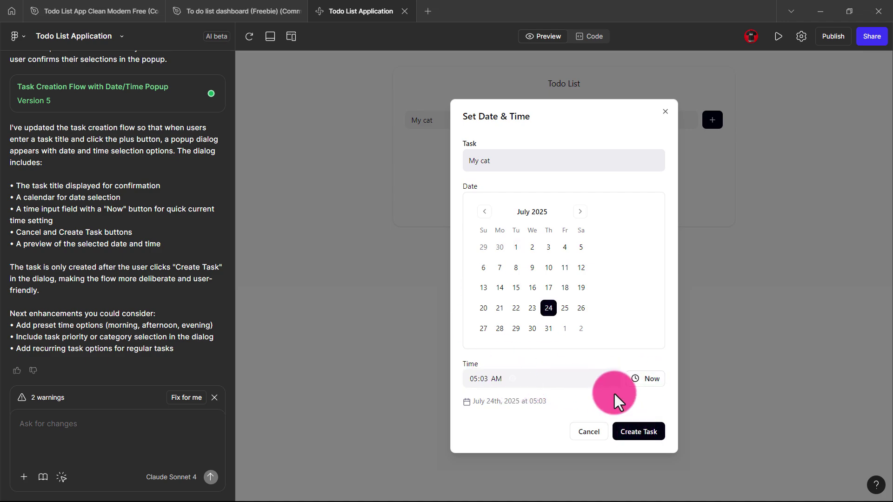
click(643, 430)
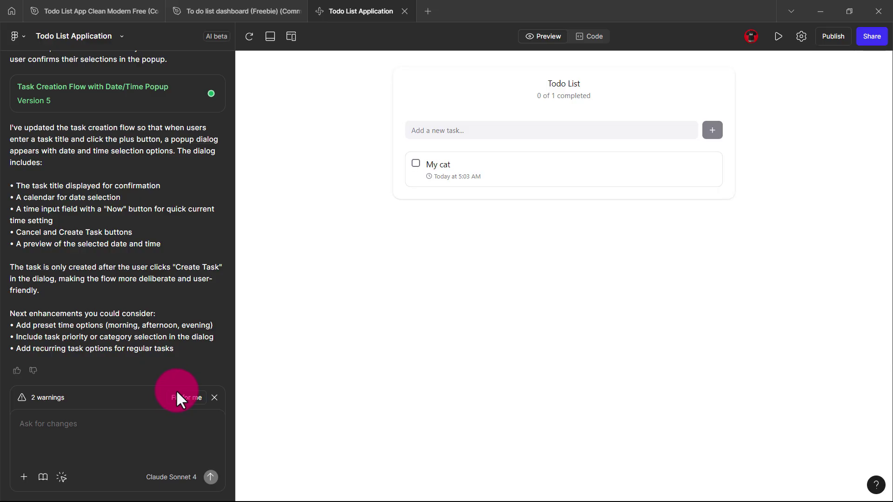
Fix the two dialog warnings, then ask the AI to 'add key menus or navigation to it'.
click(184, 399)
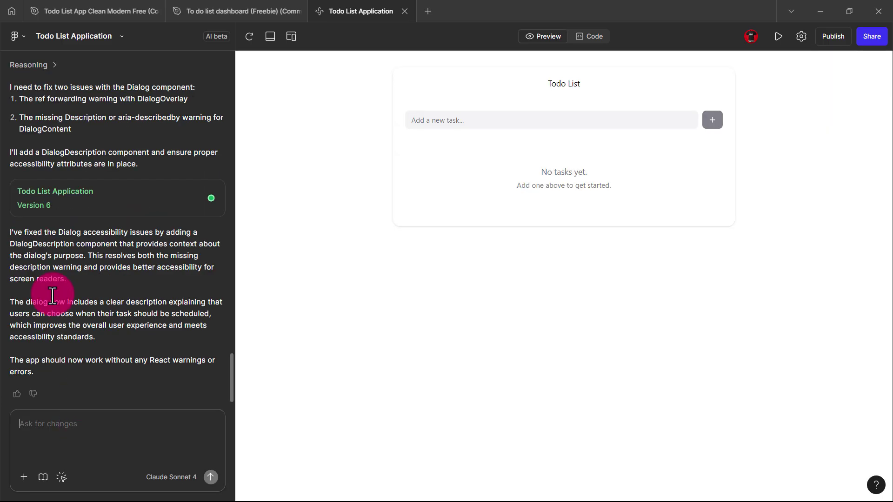
click(585, 118)
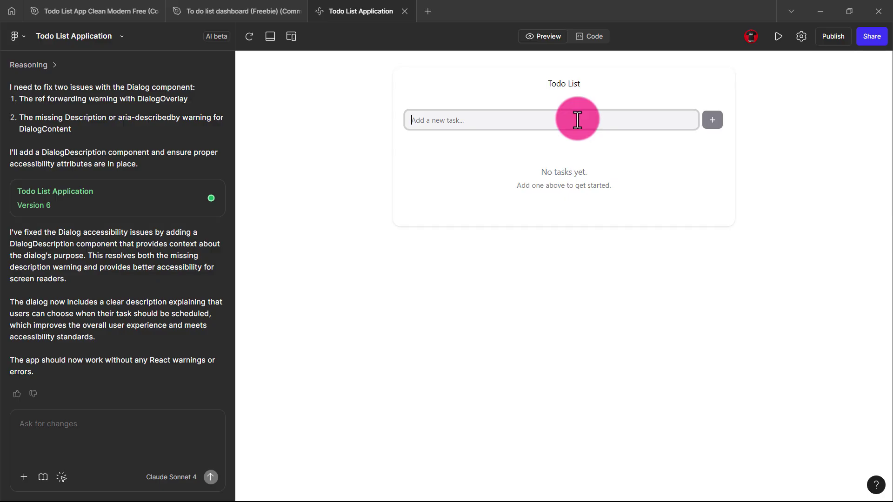
click(30, 485)
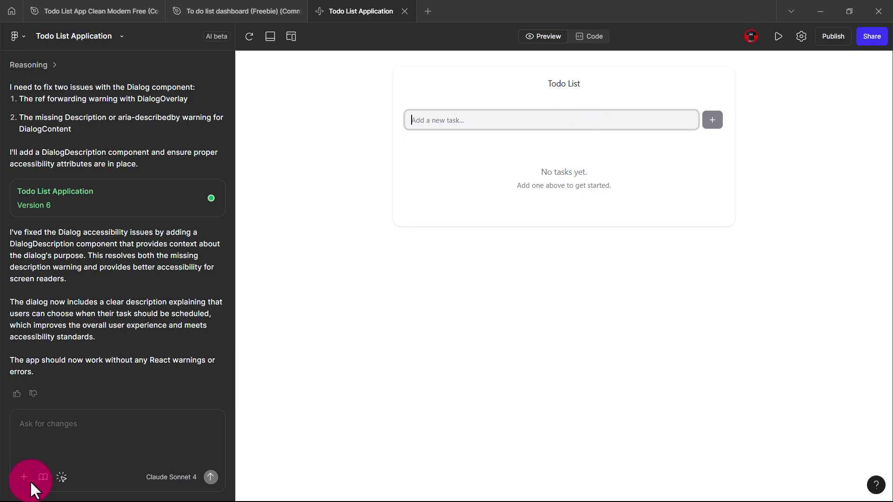
text(add key menus or navigation to it)
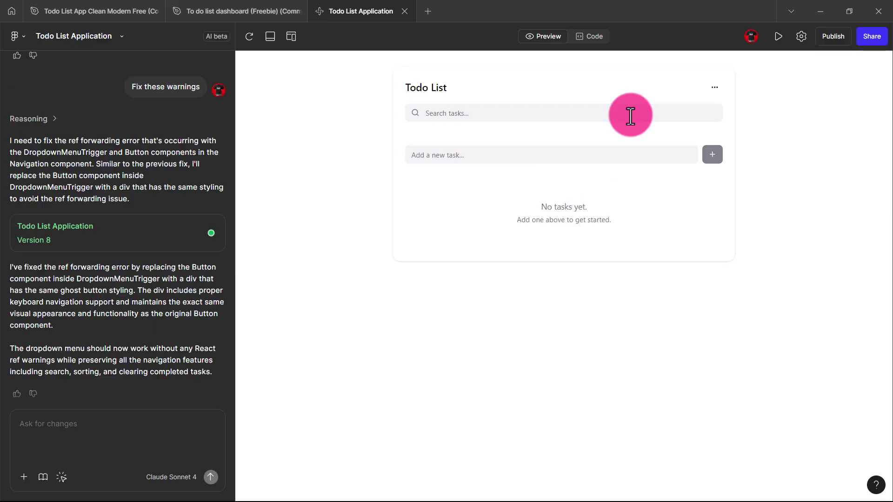
click(714, 88)
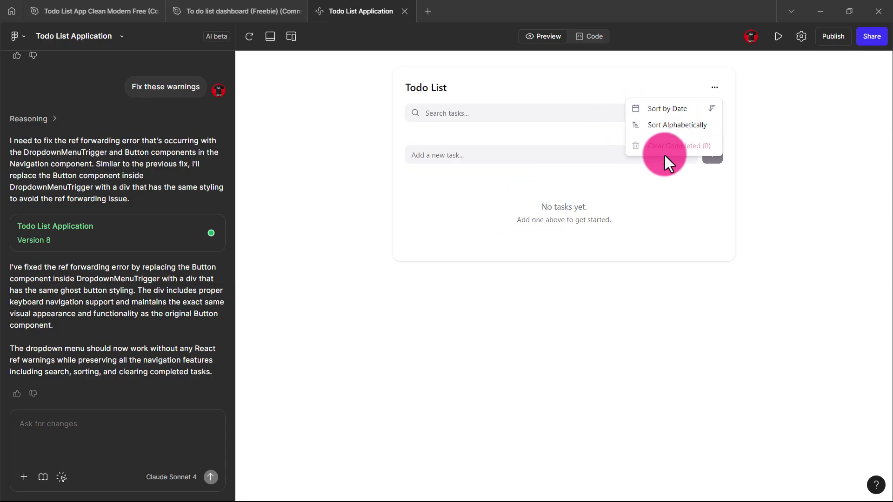
click(610, 205)
click(714, 88)
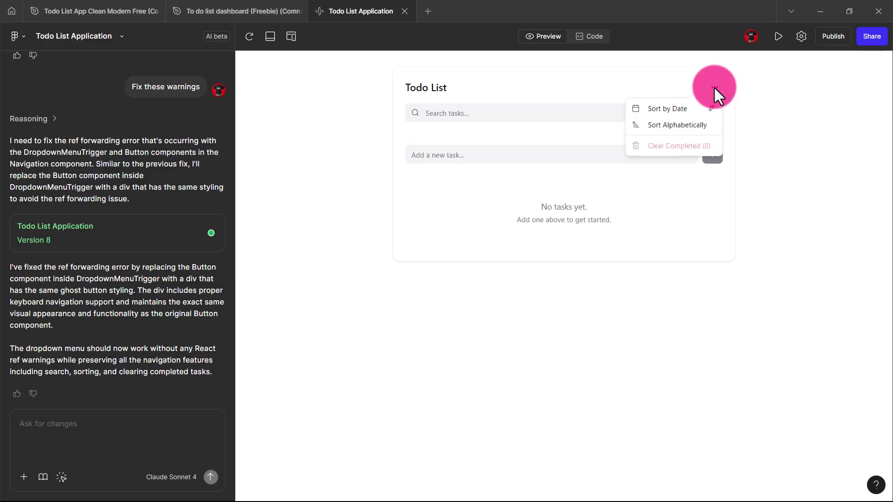
click(406, 131)
click(450, 116)
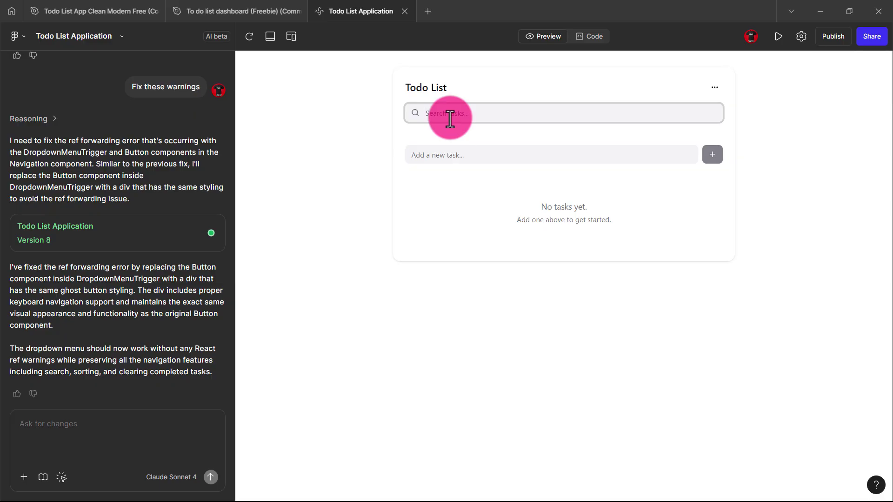
click(293, 37)
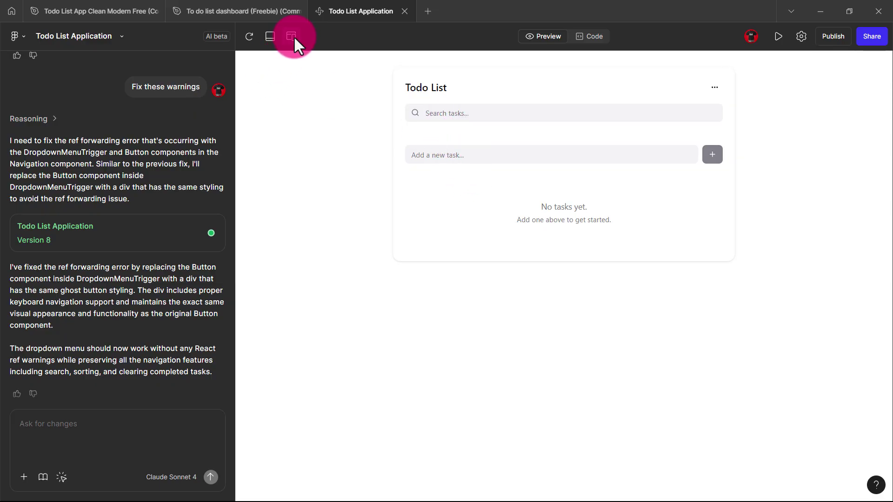
click(628, 109)
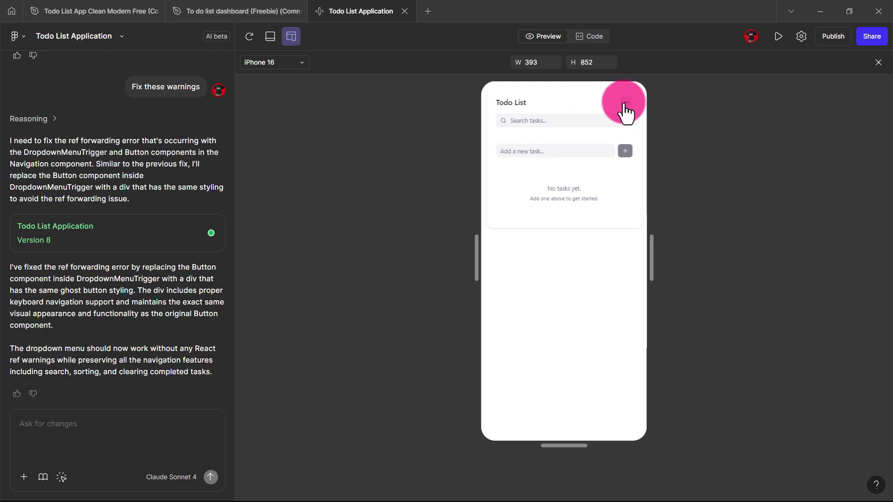
click(553, 309)
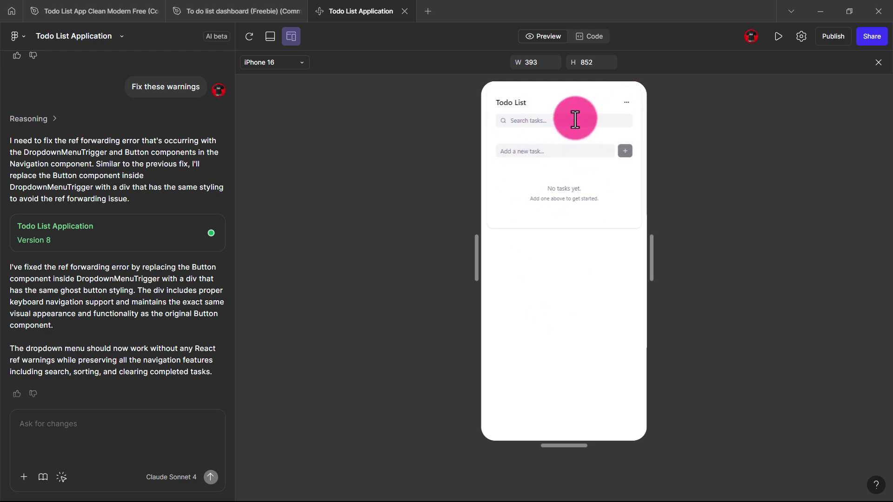
click(630, 102)
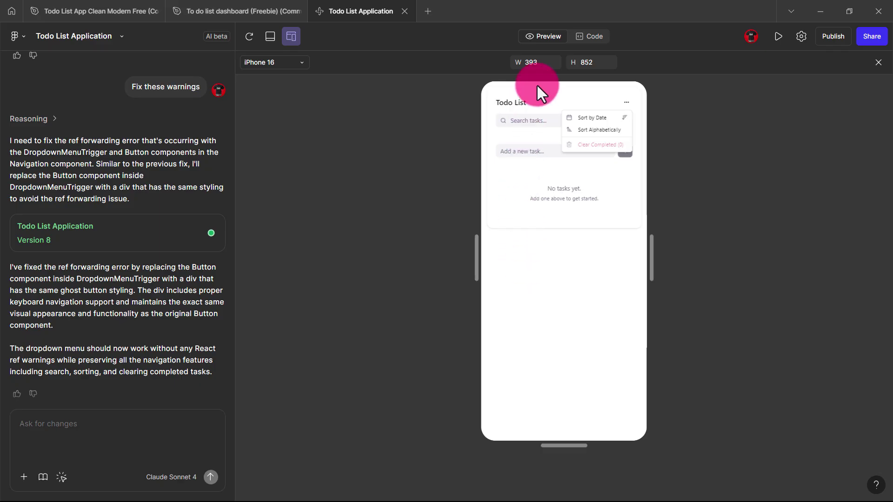
click(293, 66)
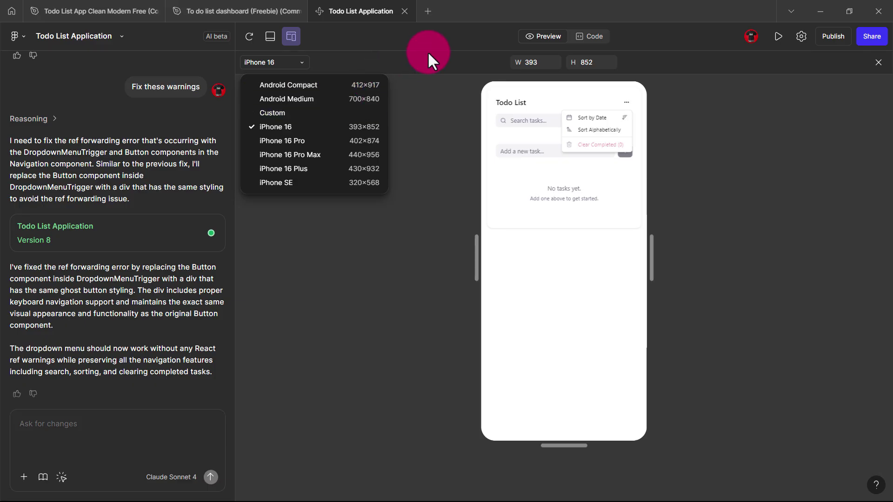
click(283, 30)
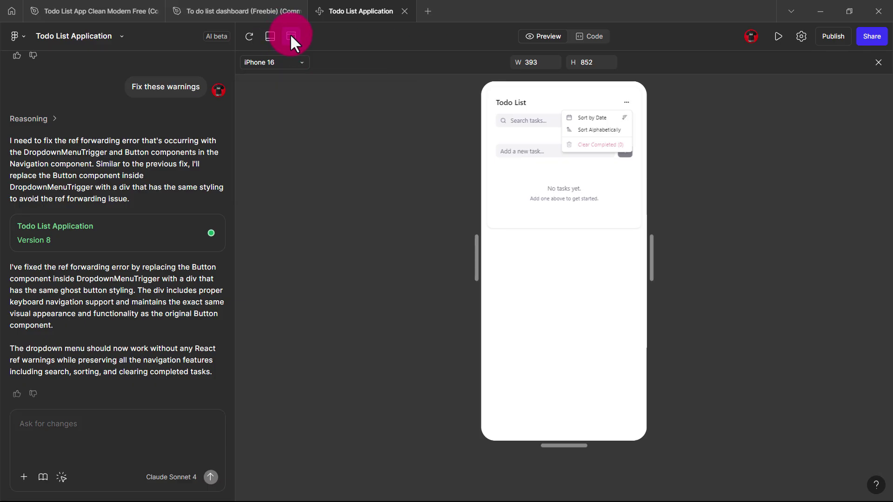
click(291, 36)
click(795, 309)
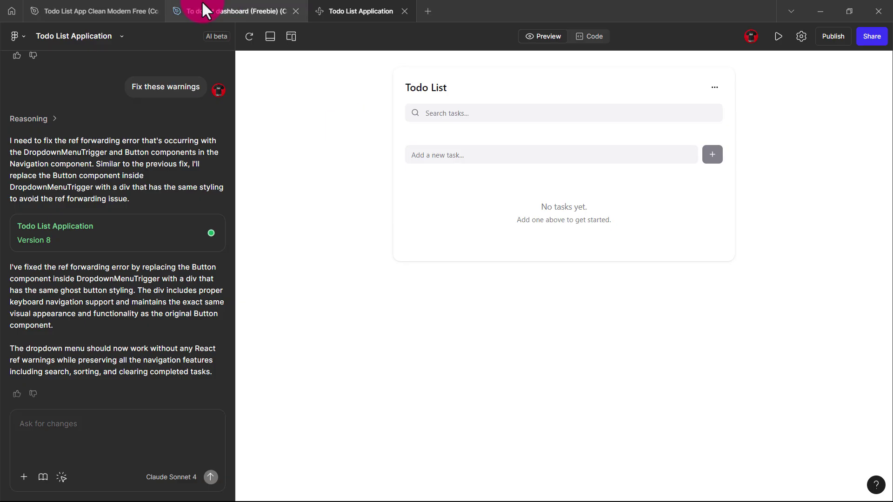
Select the whole Light mode frame in the dashboard design, then create a new Make file.
click(243, 10)
click(558, 282)
key(shift+1)
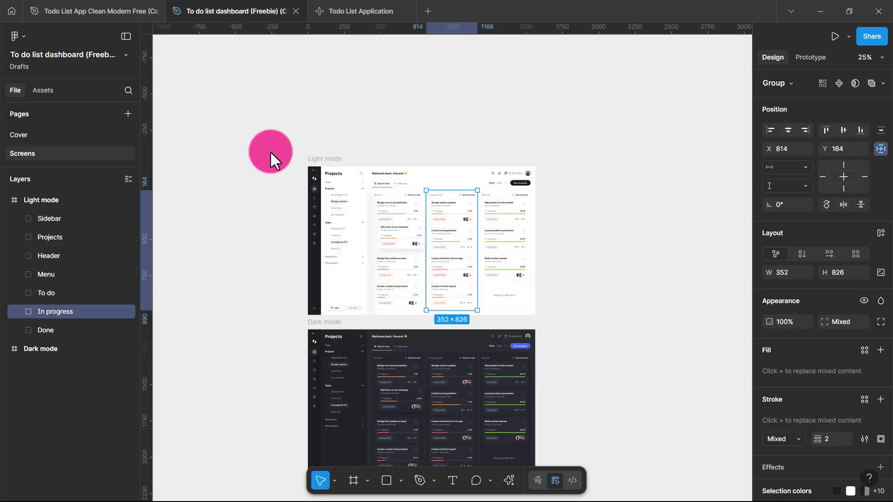
click(342, 162)
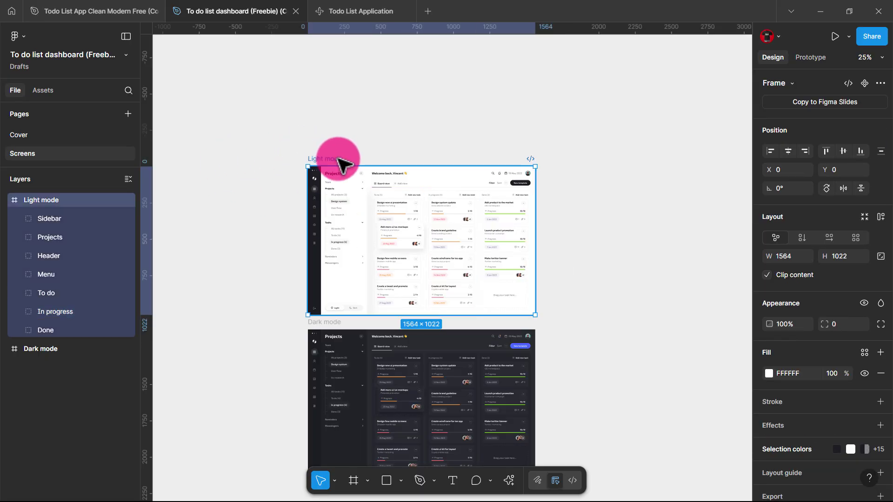
click(428, 10)
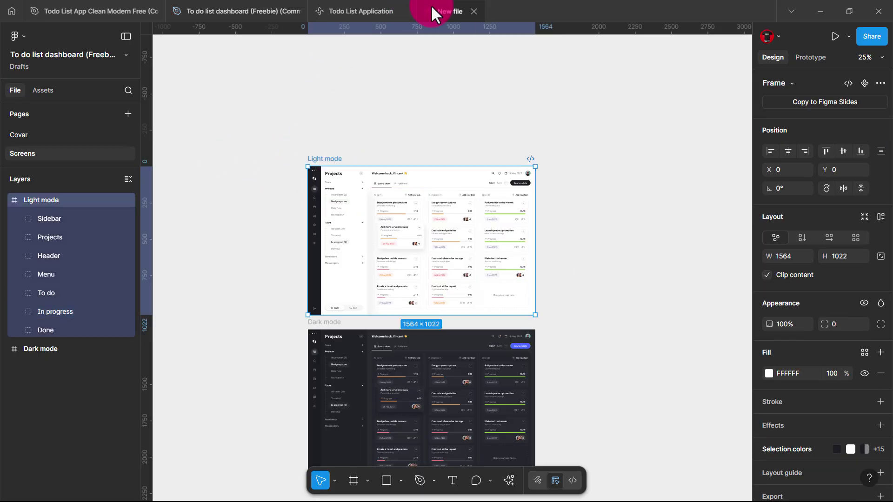
click(656, 156)
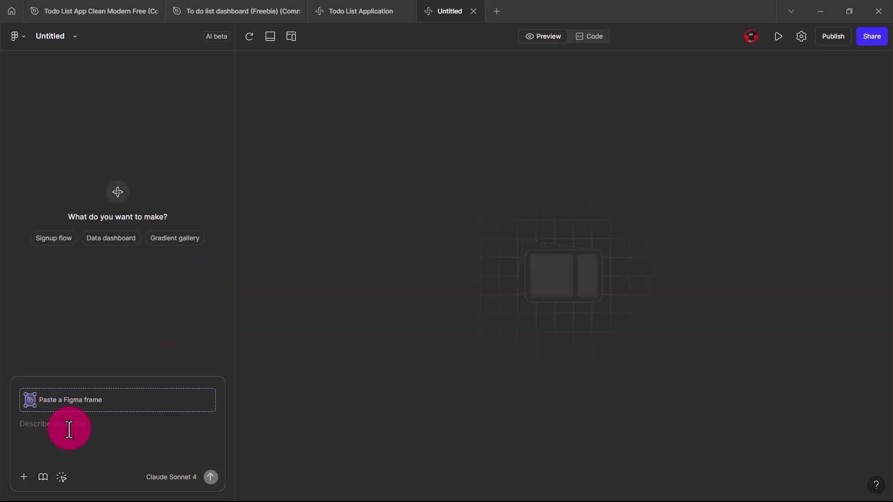
Paste the Light mode frame into the prompt and send 'Build this'.
key(ctrl+v)
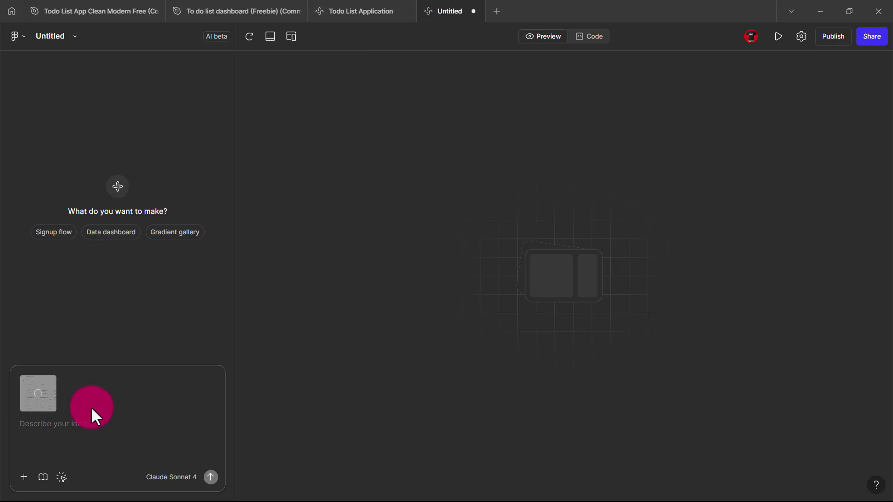
click(360, 6)
click(185, 8)
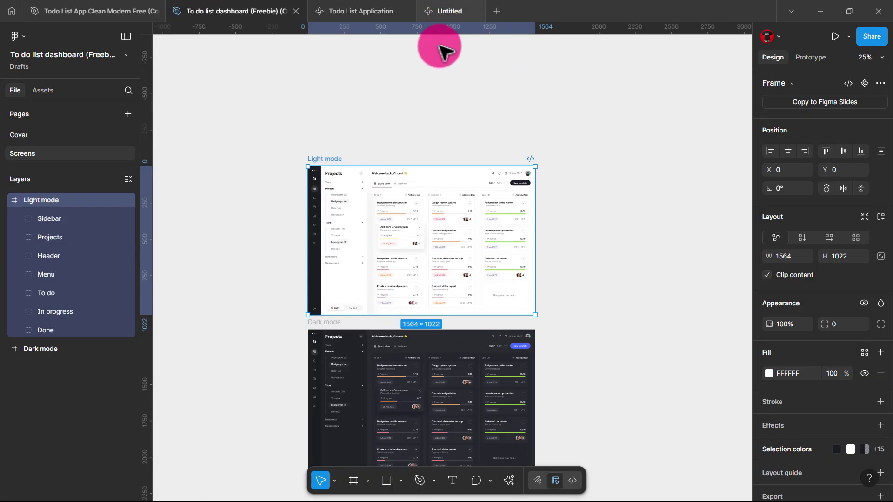
click(458, 7)
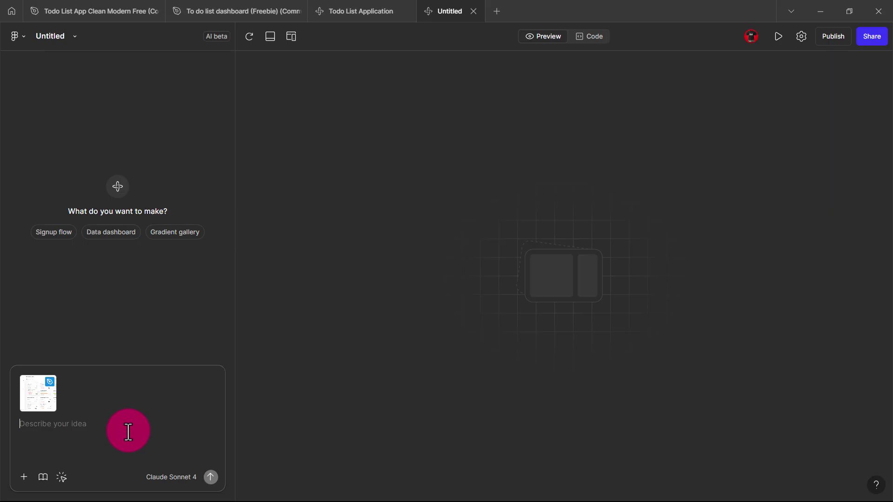
text(Build thi)
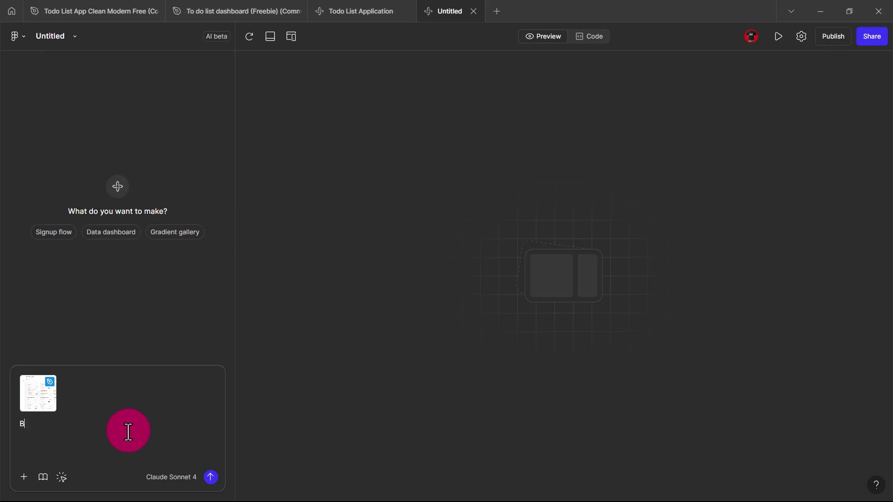
text(s)
key(Return)
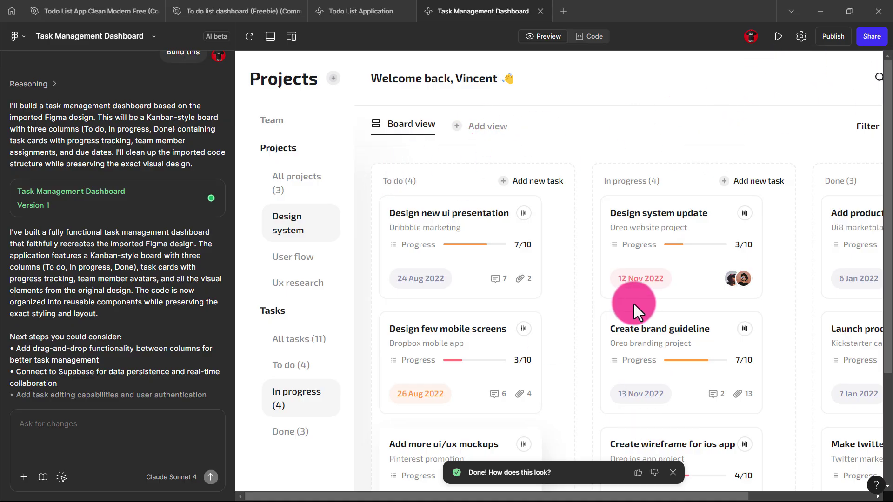
Scroll across the Kanban board, then launch the dashboard app in its own viewer tab.
scroll(633, 302, right, 5)
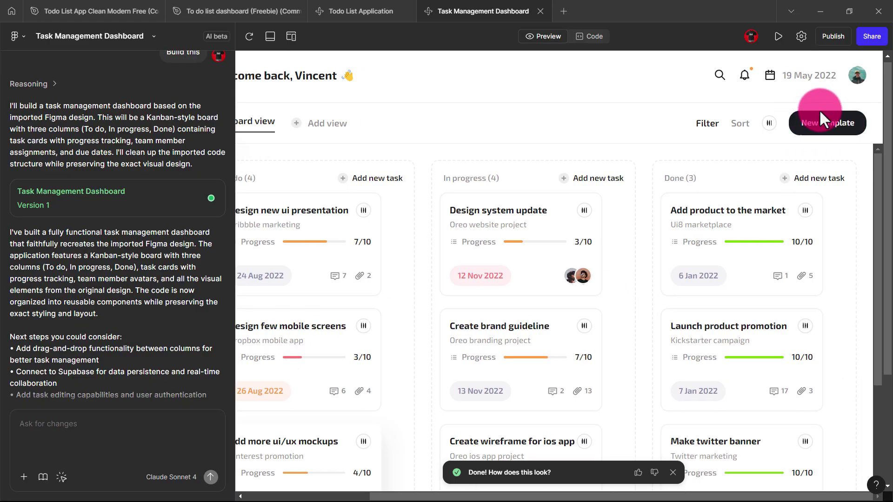
scroll(683, 102, left, 5)
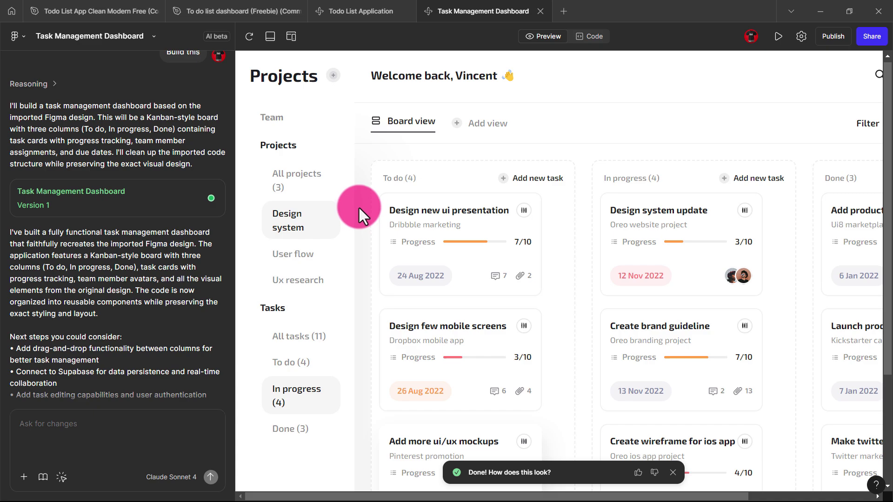
click(775, 36)
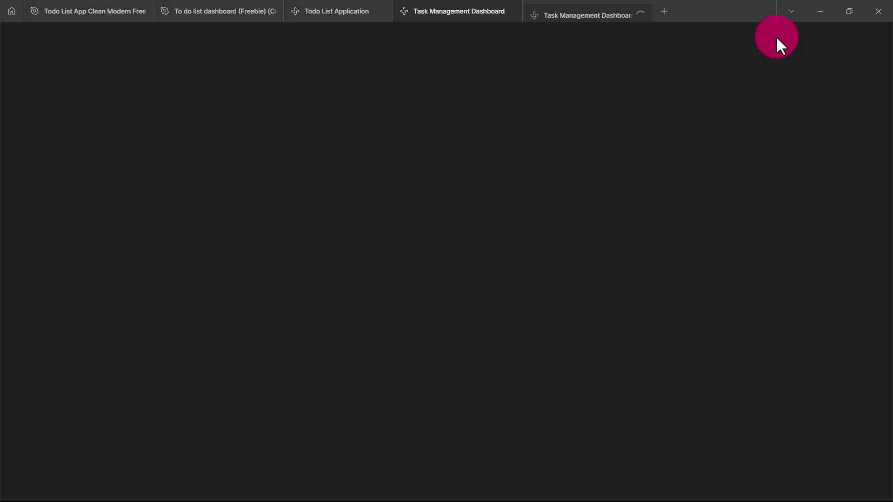
click(447, 9)
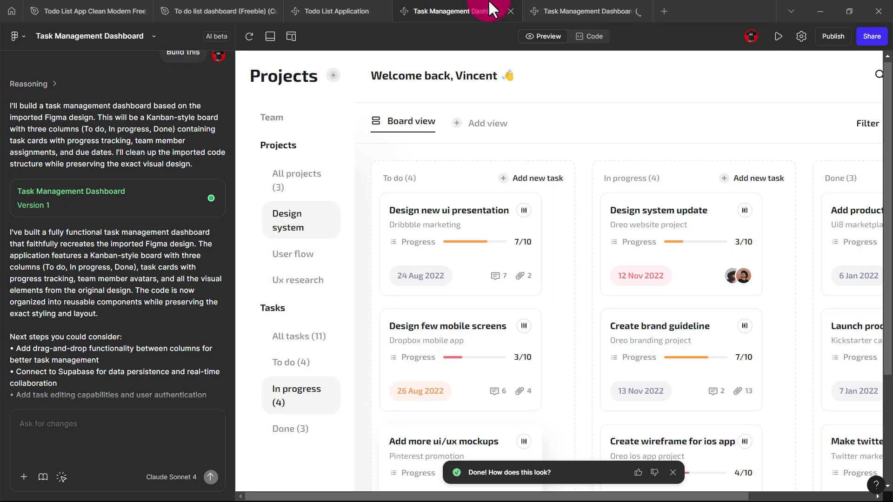
click(590, 10)
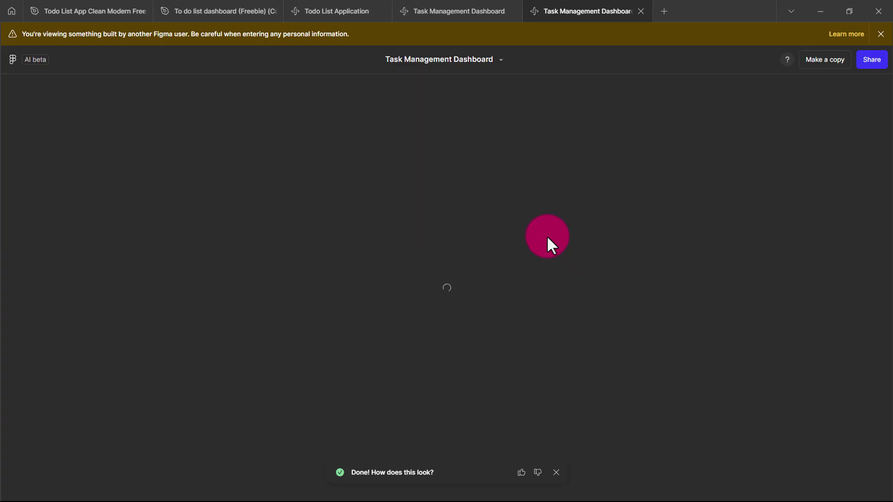
Check the dashboard running full-page, then return to the Todo List Application project.
click(430, 9)
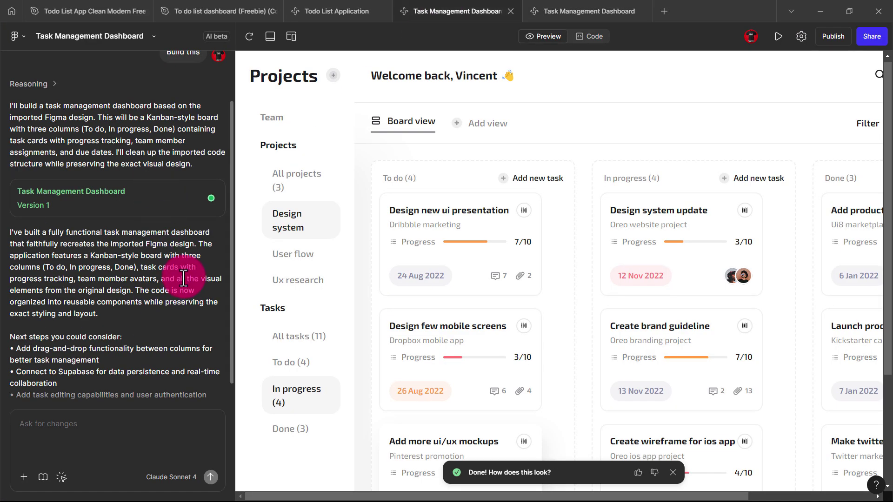
click(561, 6)
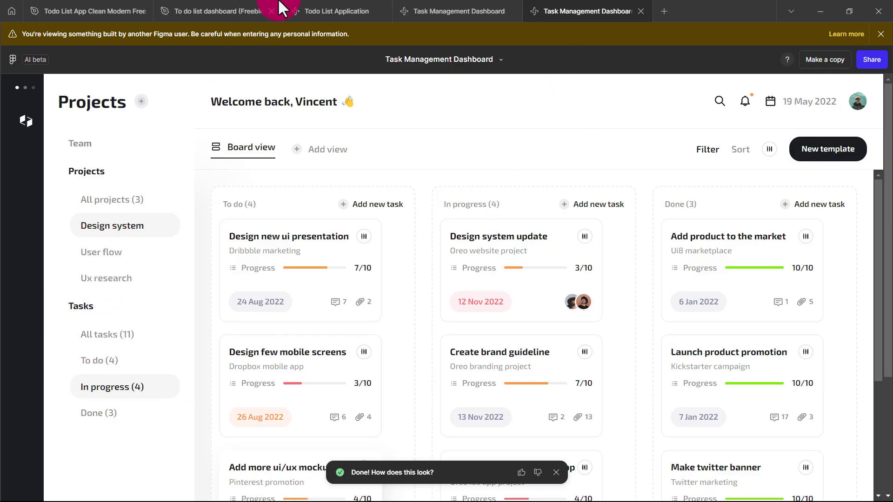
click(421, 7)
click(313, 8)
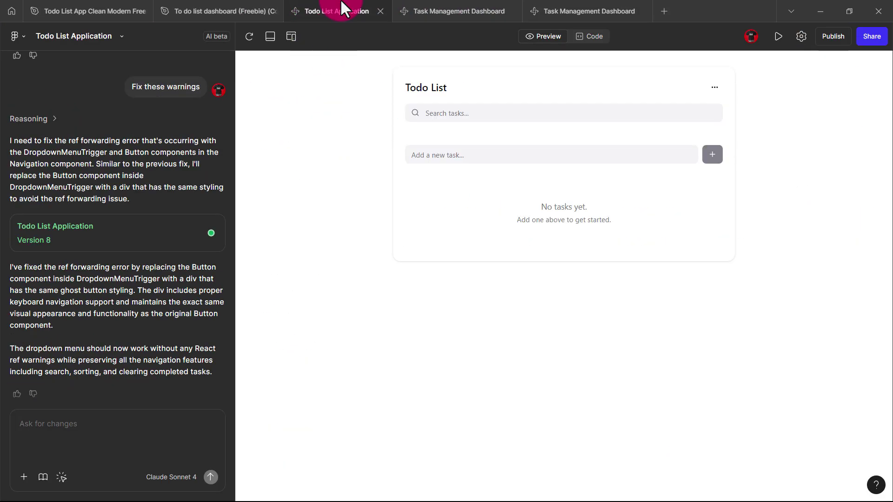
Select the Light mode frame in the dashboard design and scroll to the New template button.
click(273, 7)
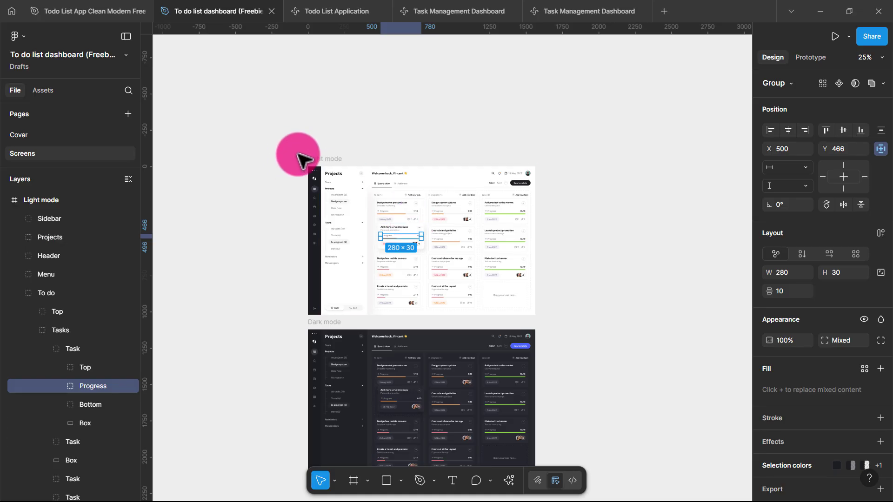
click(326, 159)
scroll(325, 159, up, 10)
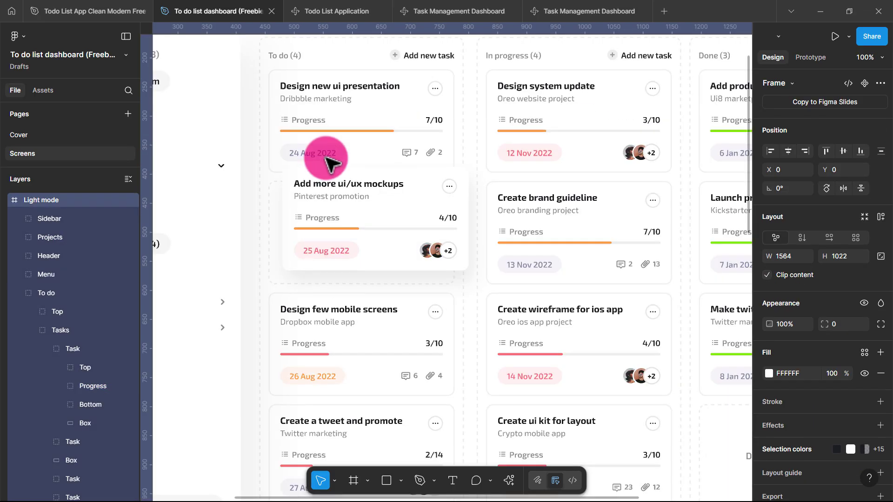
scroll(394, 100, up, 3)
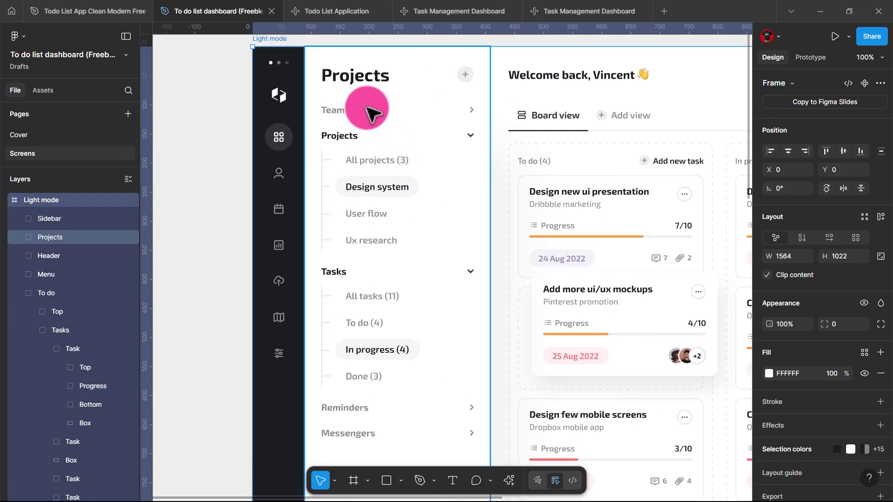
scroll(250, 119, down, 1)
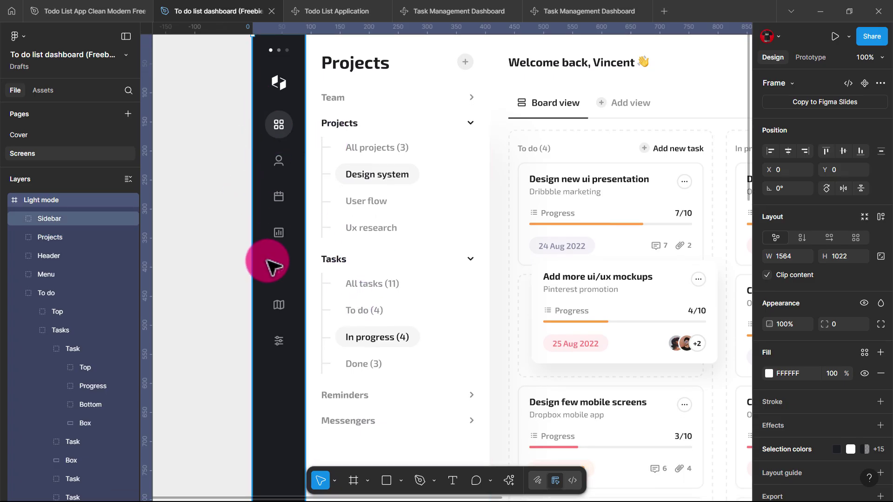
scroll(484, 234, right, 5)
scroll(483, 235, right, 10)
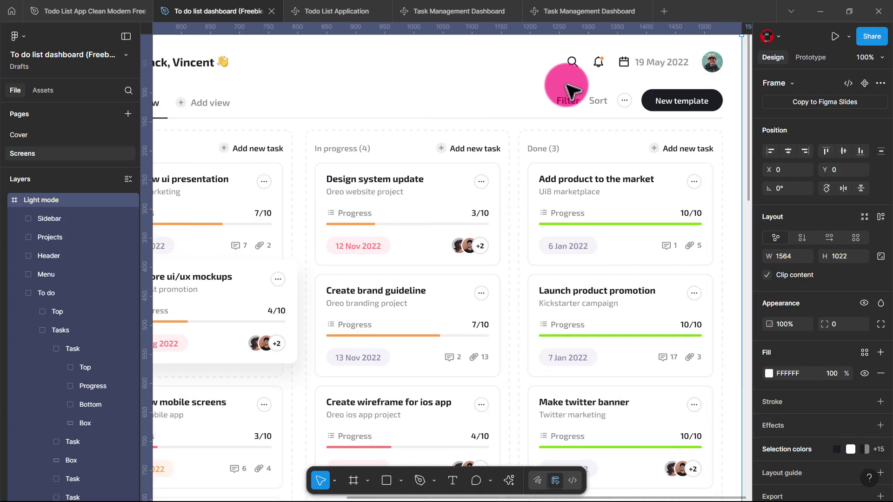
Inspect the shared Kanban dashboard prototype by scrolling through the board.
click(594, 10)
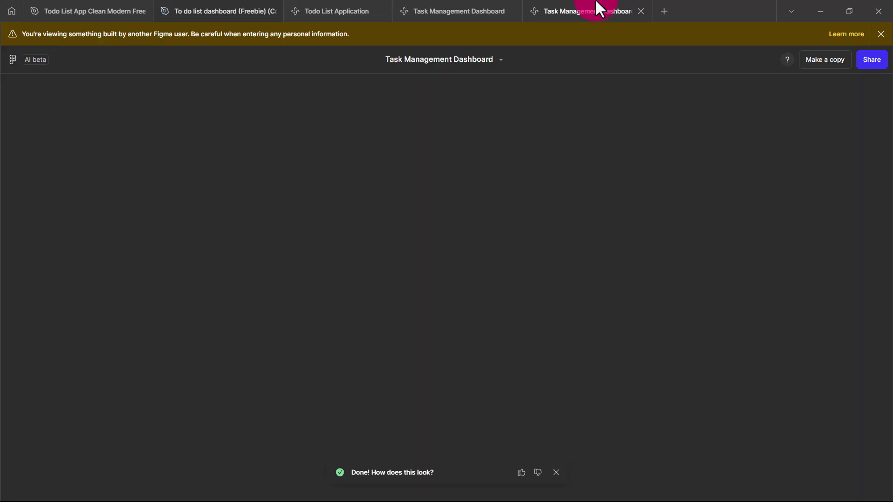
scroll(544, 288, down, 4)
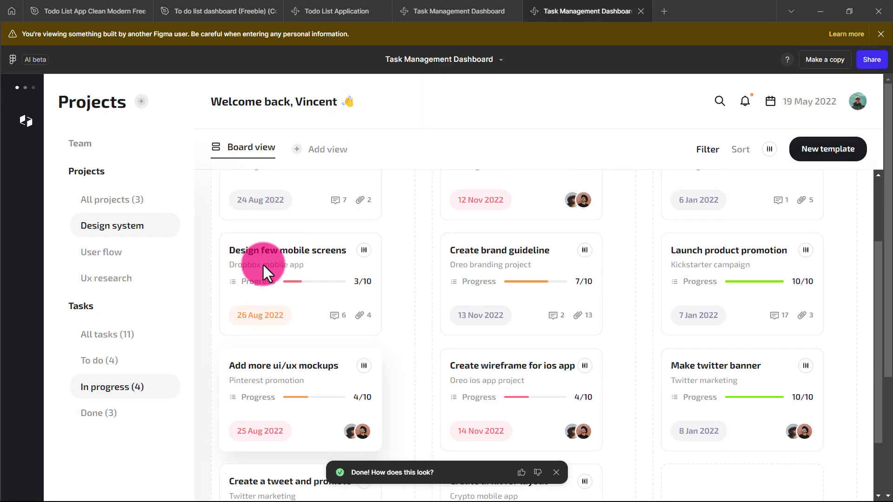
scroll(359, 305, up, 3)
scroll(331, 186, up, 1)
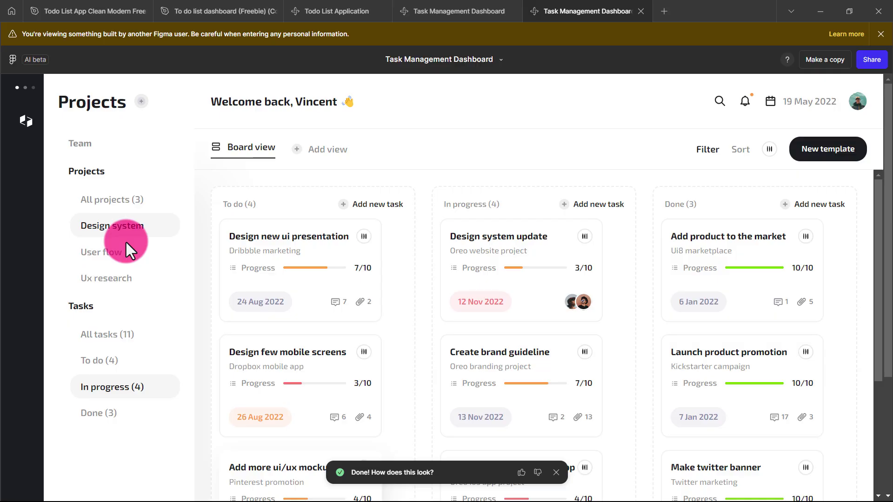
Compare the builder preview with the shared prototype, ending back in the dashboard builder.
click(451, 8)
scroll(771, 261, right, 3)
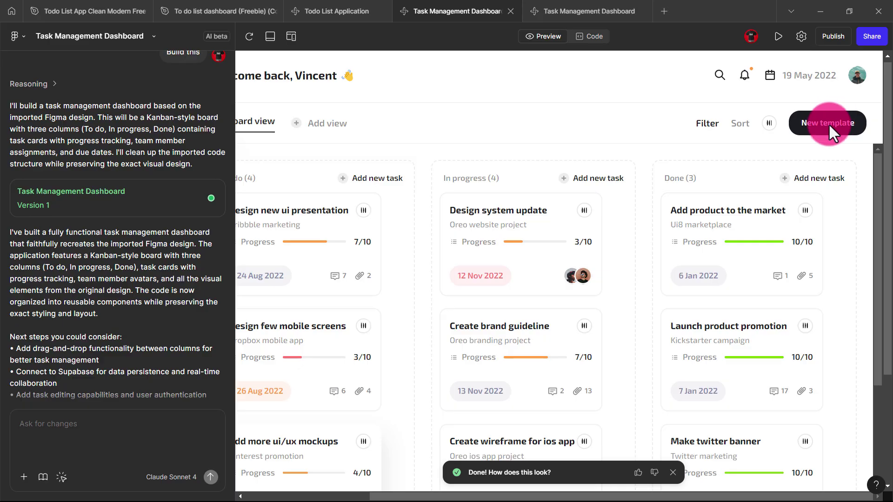
scroll(365, 208, left, 3)
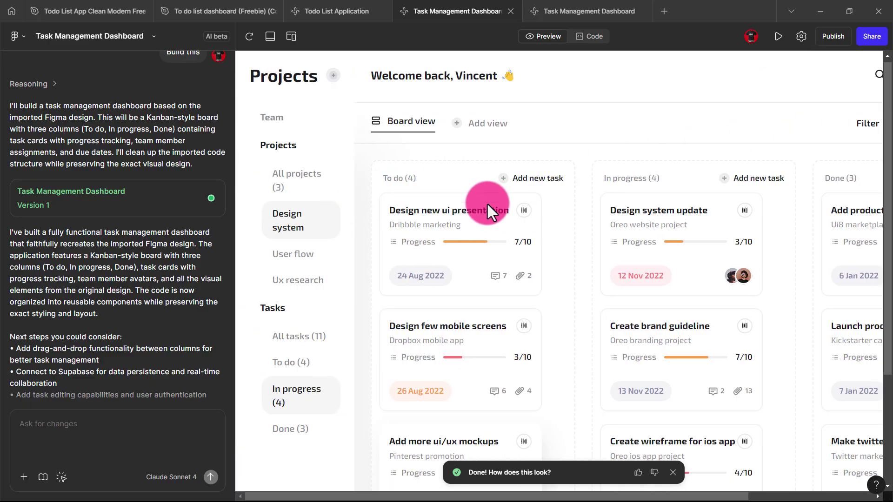
click(541, 11)
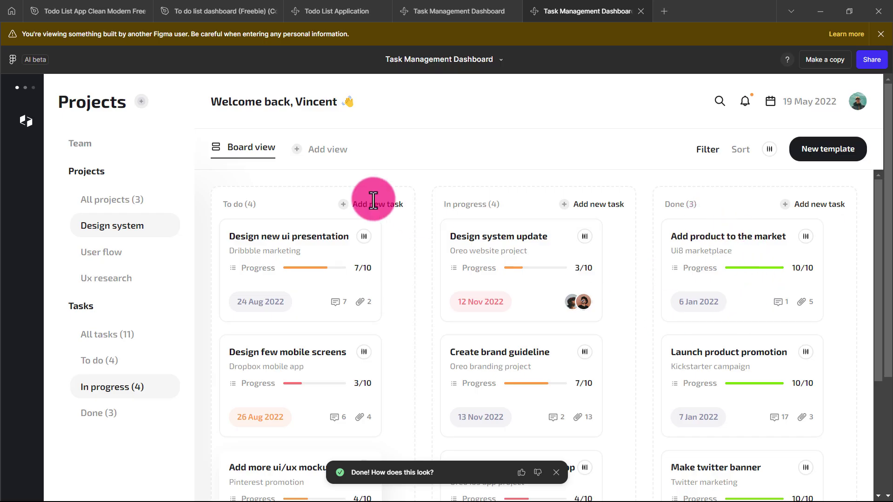
click(426, 2)
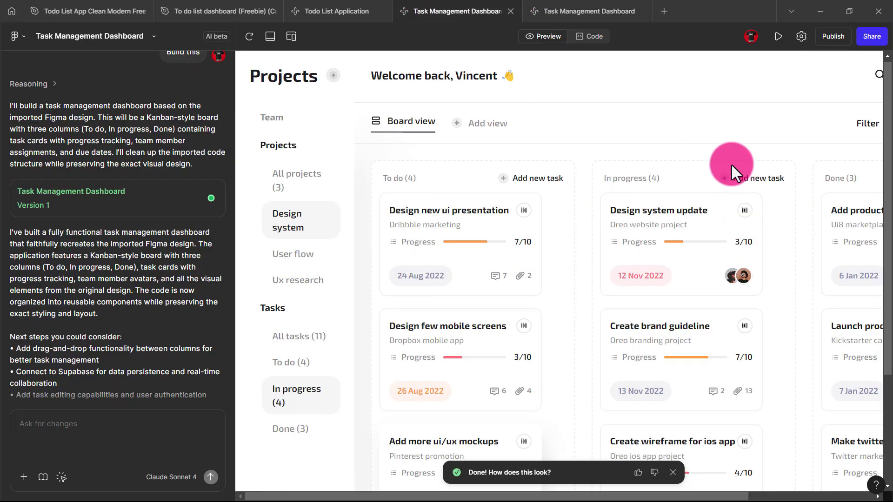
scroll(730, 166, right, 5)
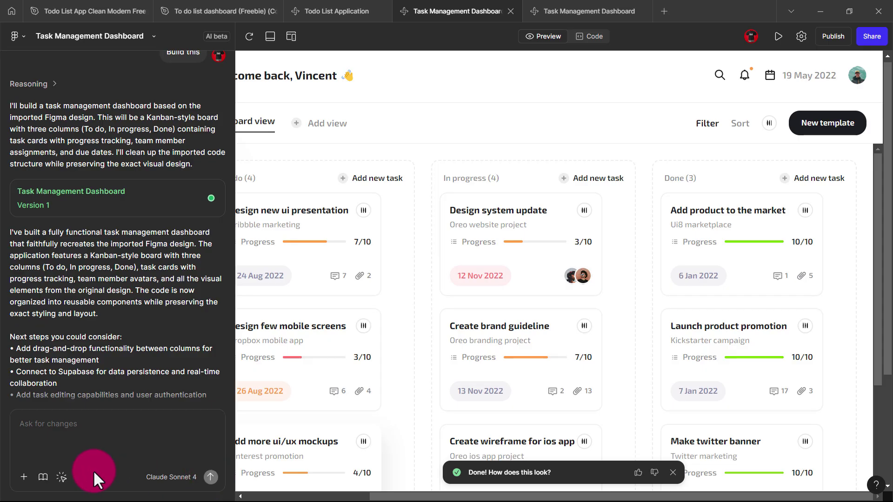
Target the New template button with a pasted popup request, then launch the live prototype.
click(62, 471)
click(839, 124)
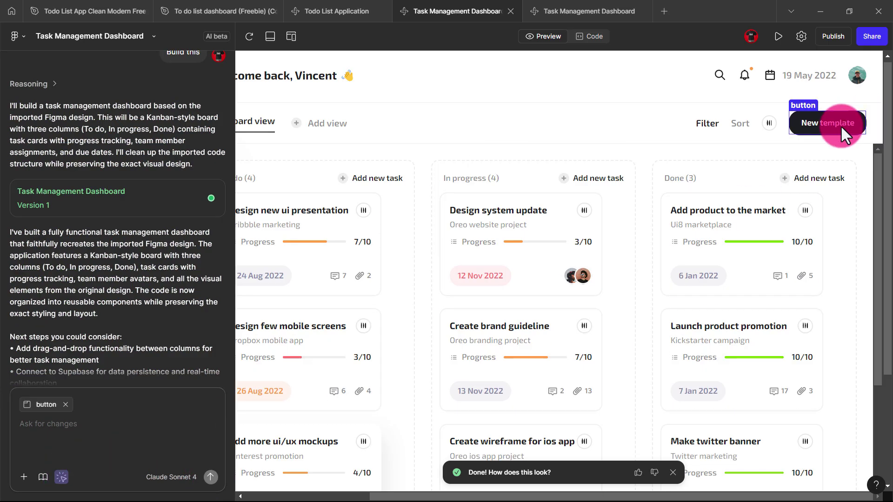
click(60, 430)
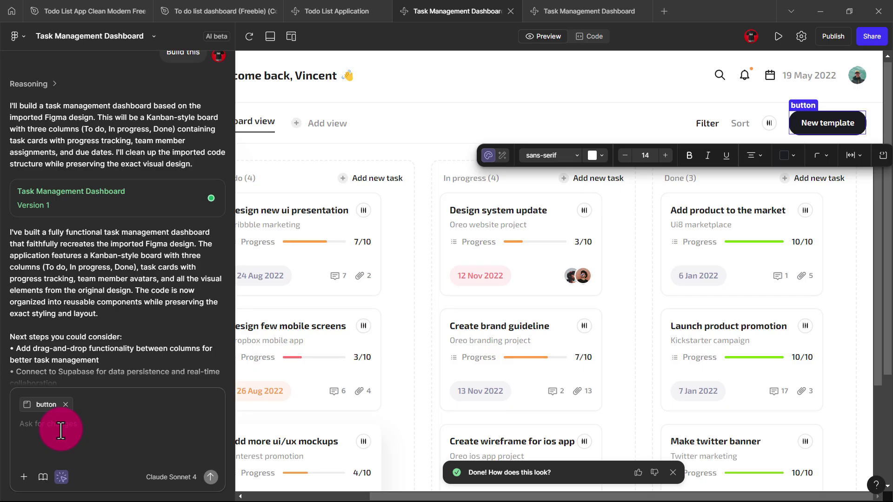
text(When a user click on this button there should be a popup to add a new template)
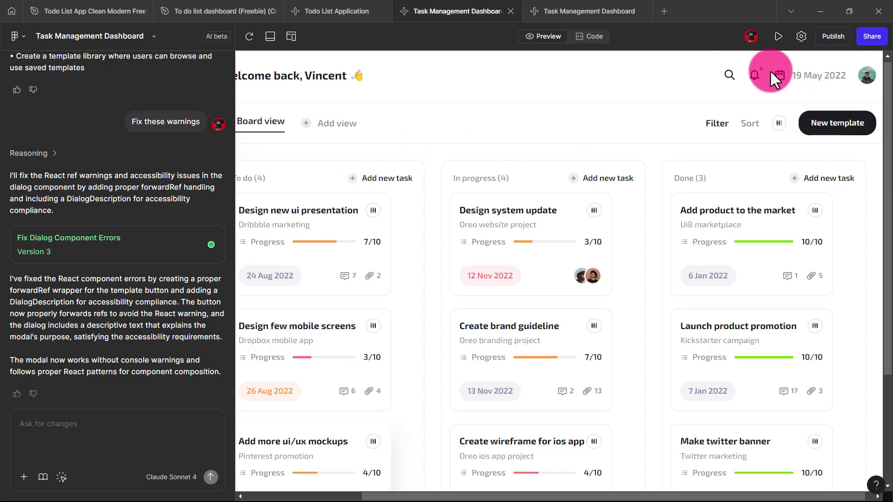
click(778, 37)
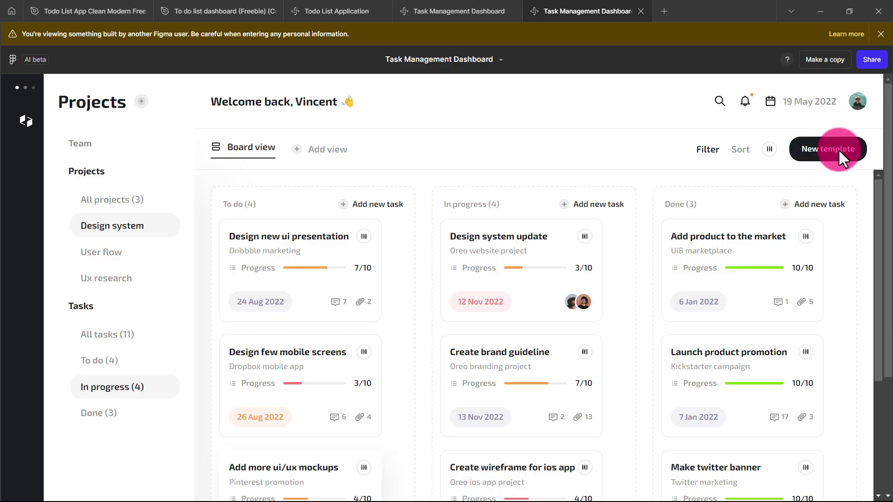
Choose the Marketing category in Create New Template and test submitting without a name.
click(838, 149)
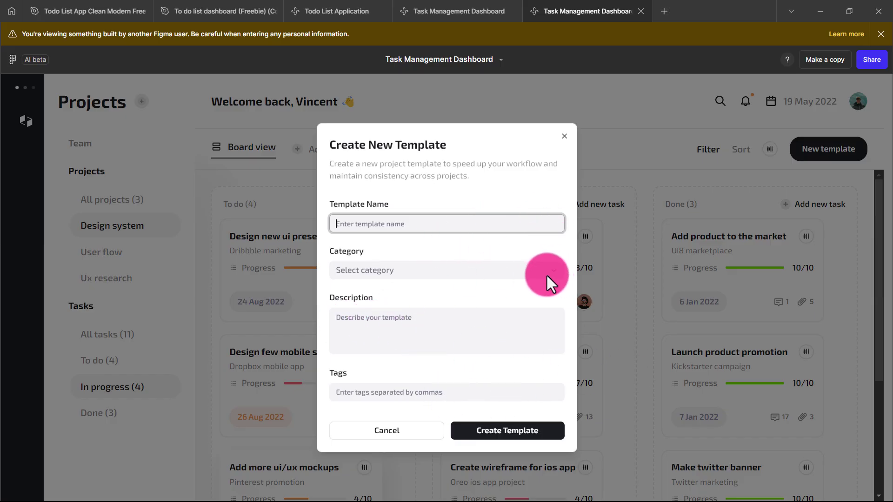
click(472, 277)
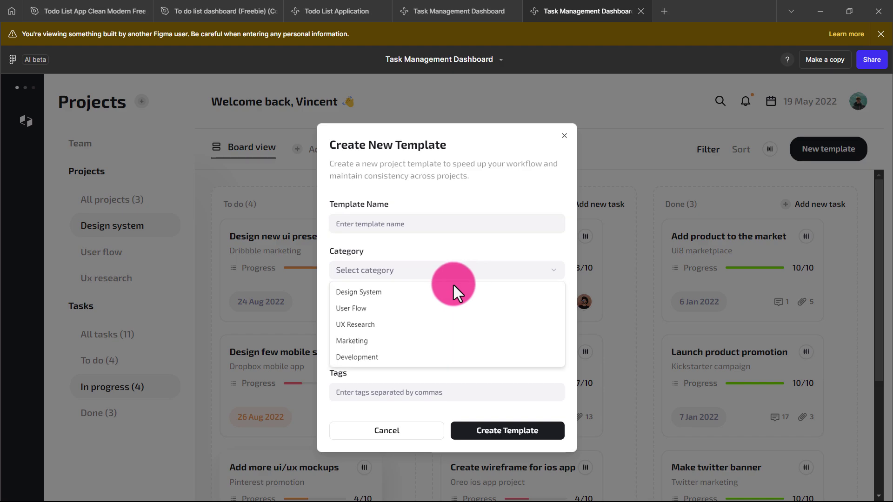
click(366, 306)
click(507, 268)
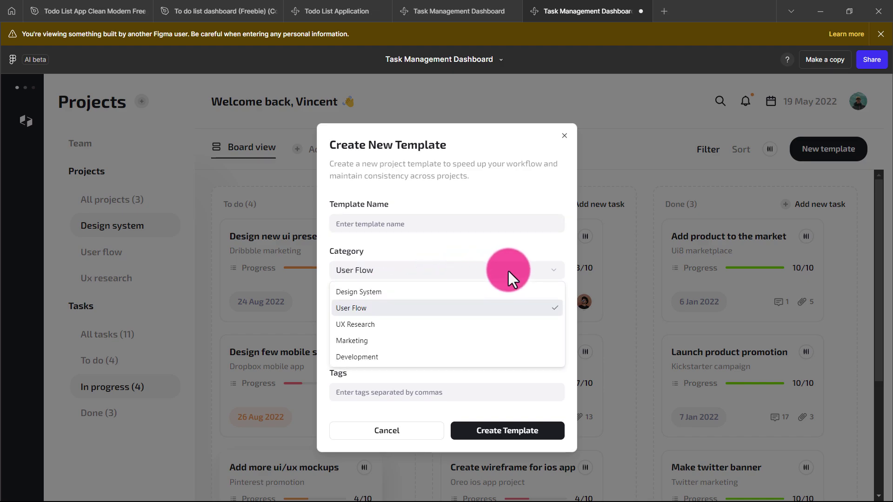
click(392, 345)
click(386, 327)
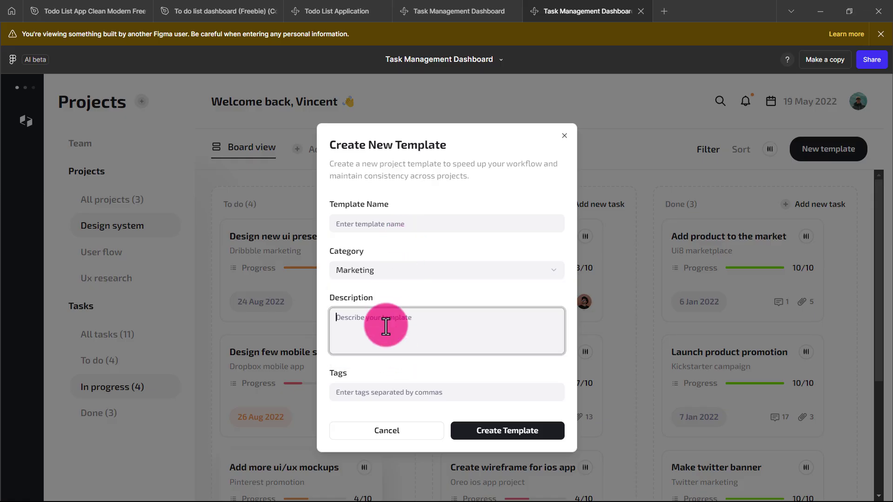
click(529, 429)
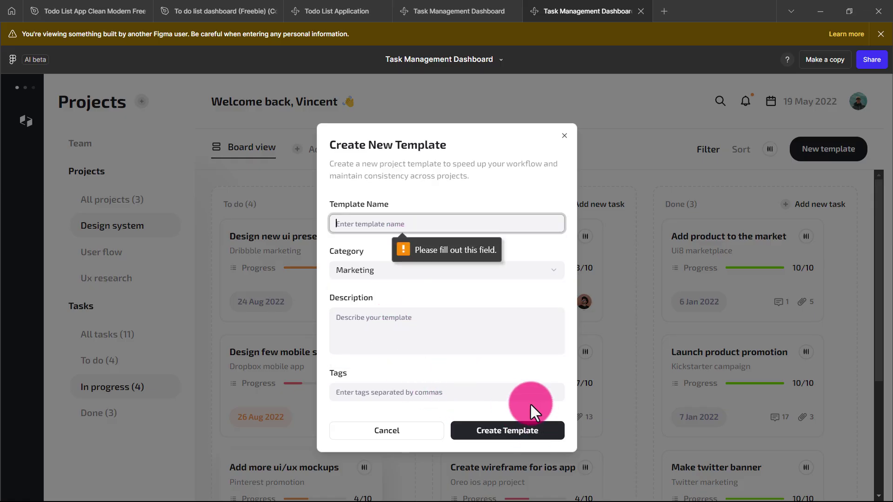
Name the template 'Design' and submit it.
click(372, 229)
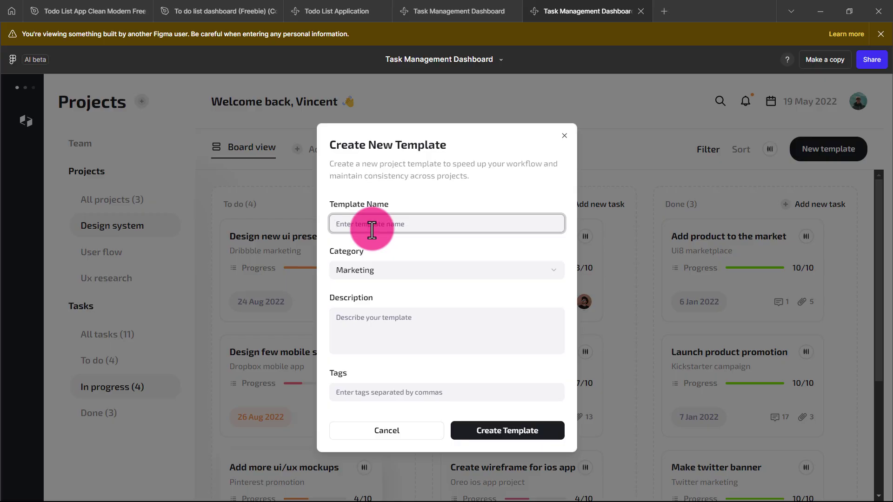
text(Design)
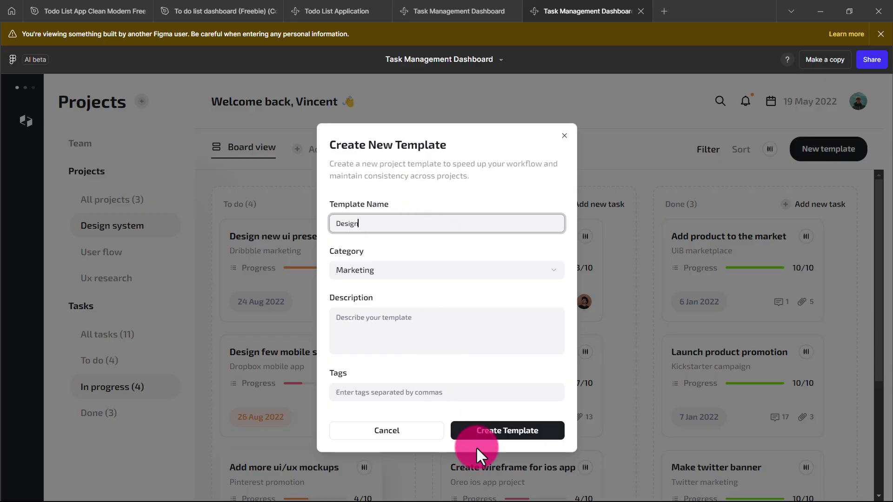
click(511, 432)
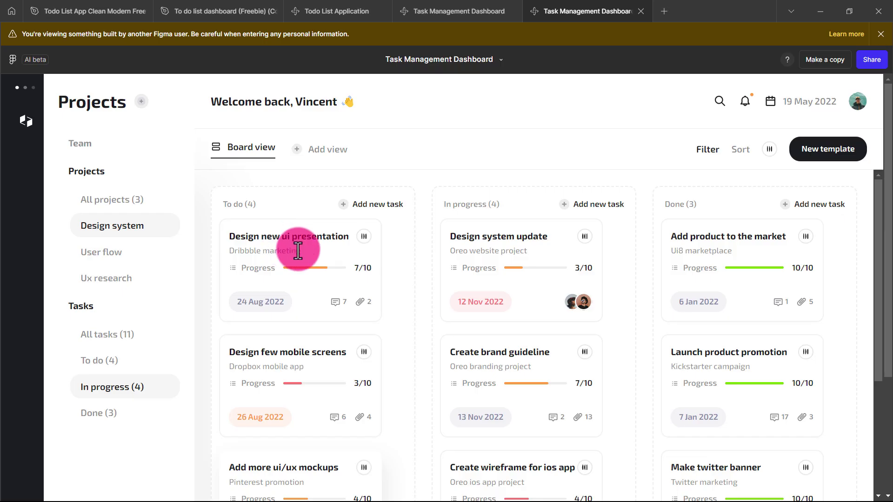
Scroll through the prototype's Kanban board, then return to the Task Management Dashboard builder.
scroll(493, 313, down, 4)
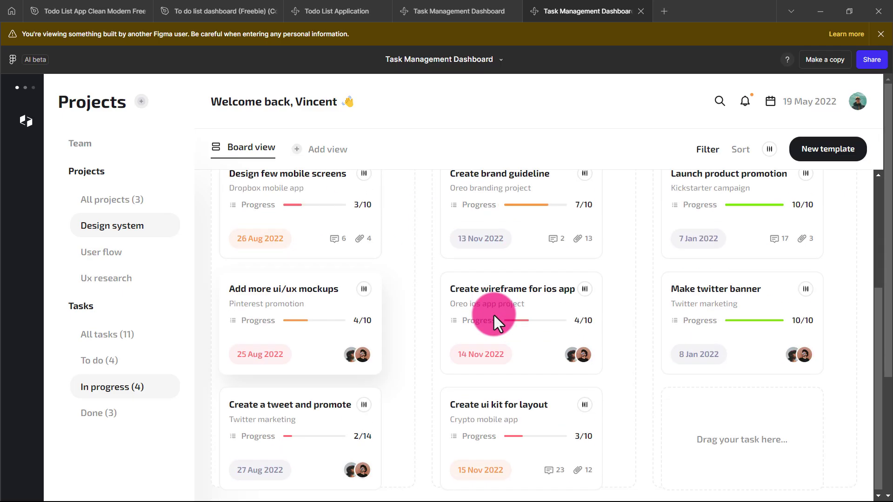
drag(772, 435, 766, 436)
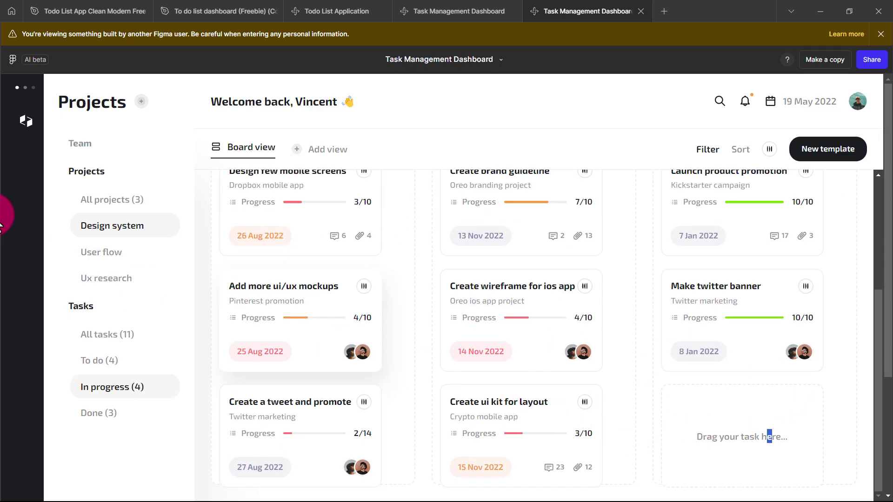
scroll(560, 328, up, 4)
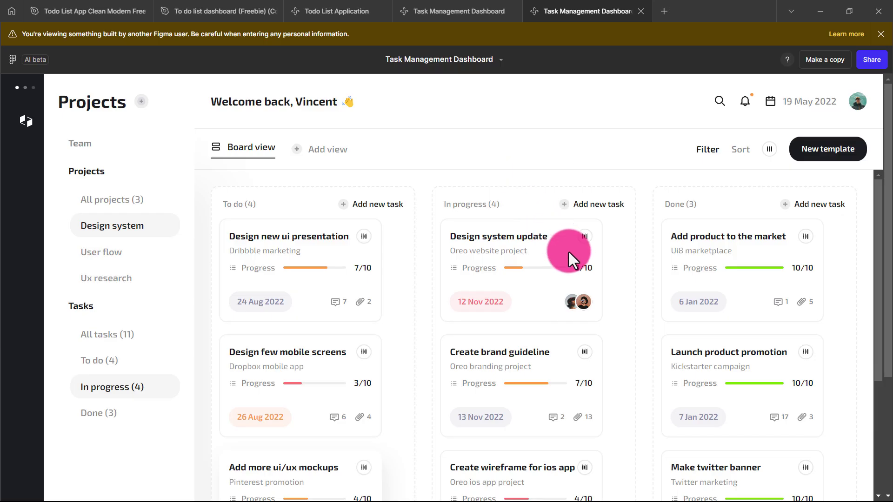
scroll(568, 250, down, 4)
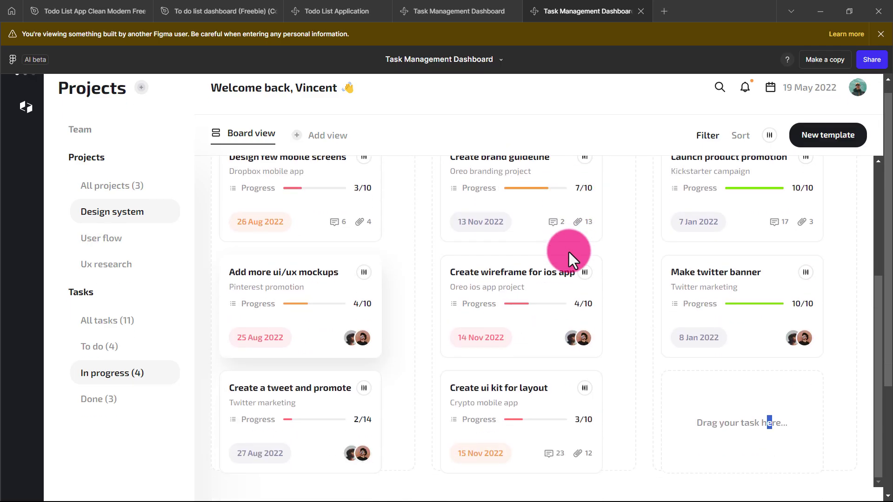
scroll(568, 250, down, 1)
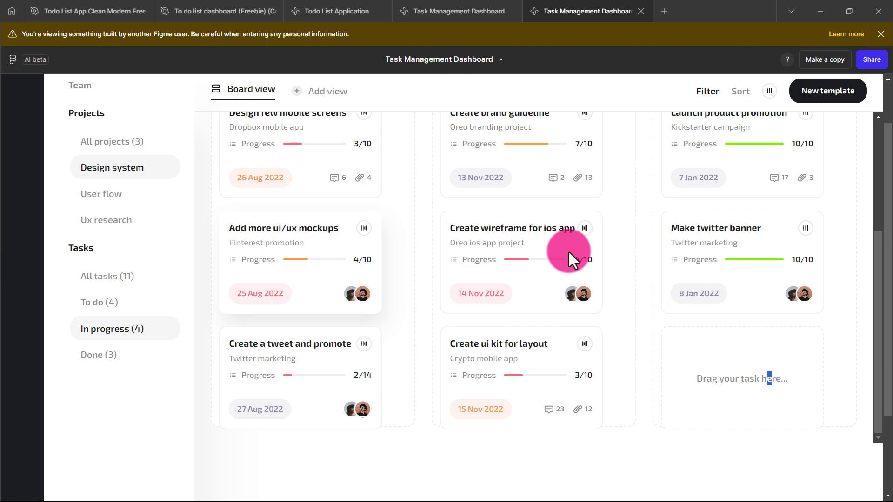
scroll(471, 151, up, 4)
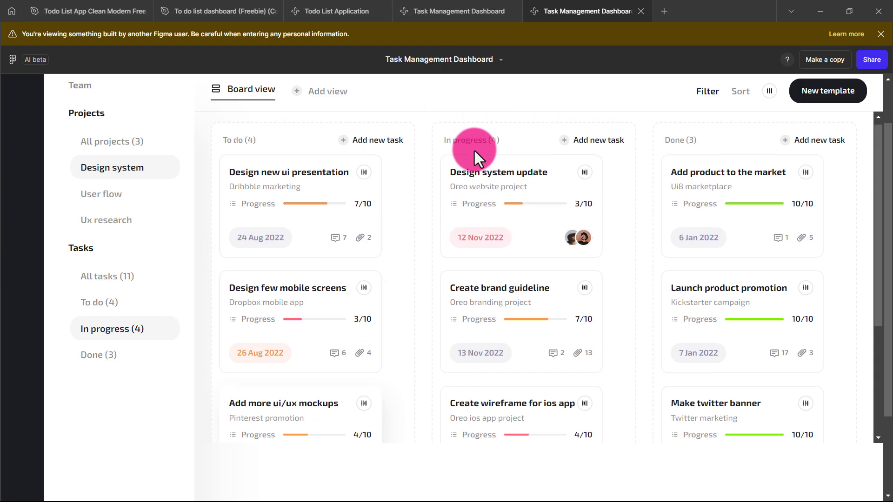
click(462, 3)
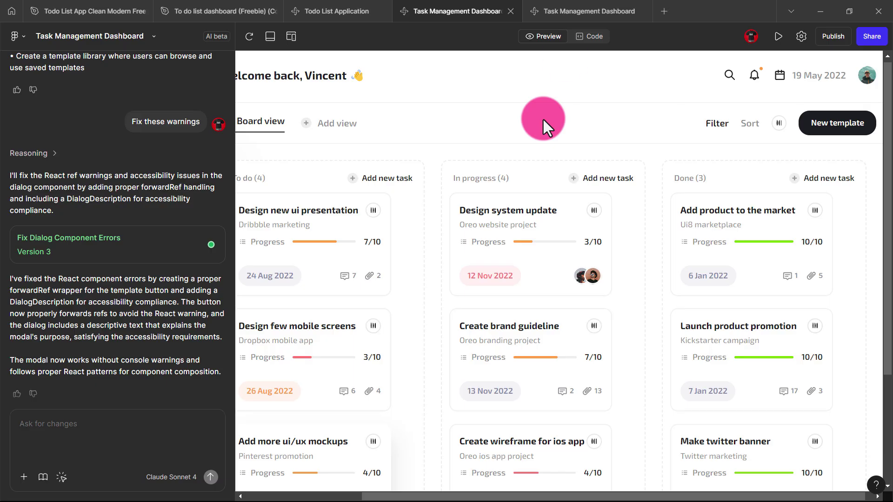
scroll(660, 90, left, 3)
scroll(648, 91, left, 1)
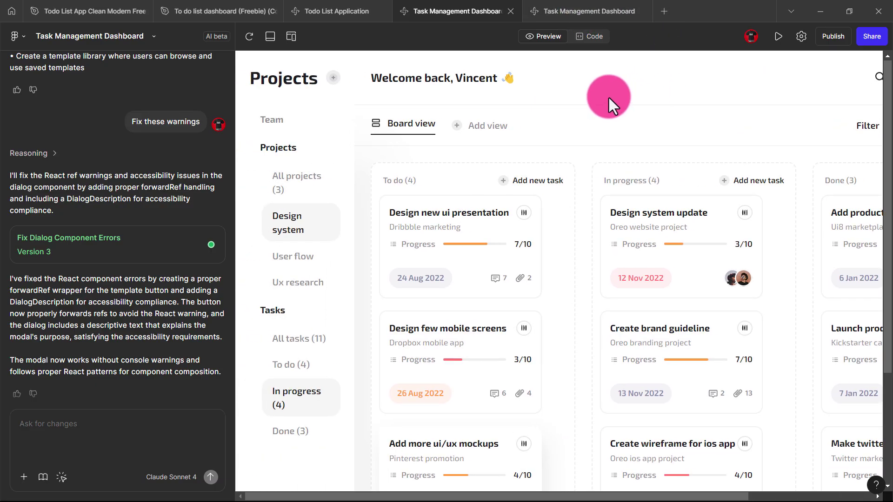